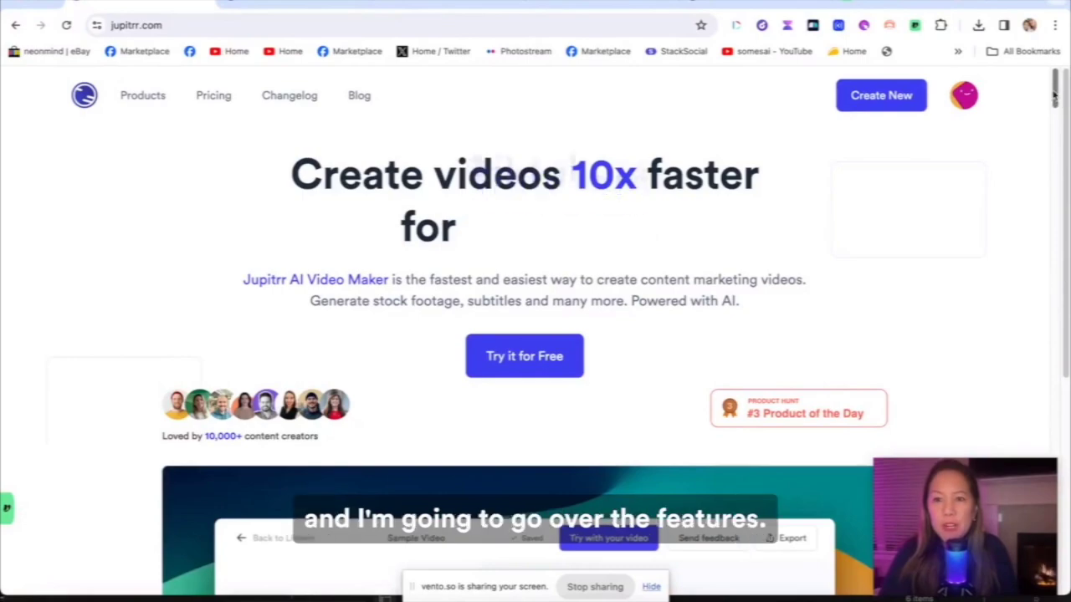
- Start a new AI Video project from the Create New menu
drag(1055, 96, 1055, 159)
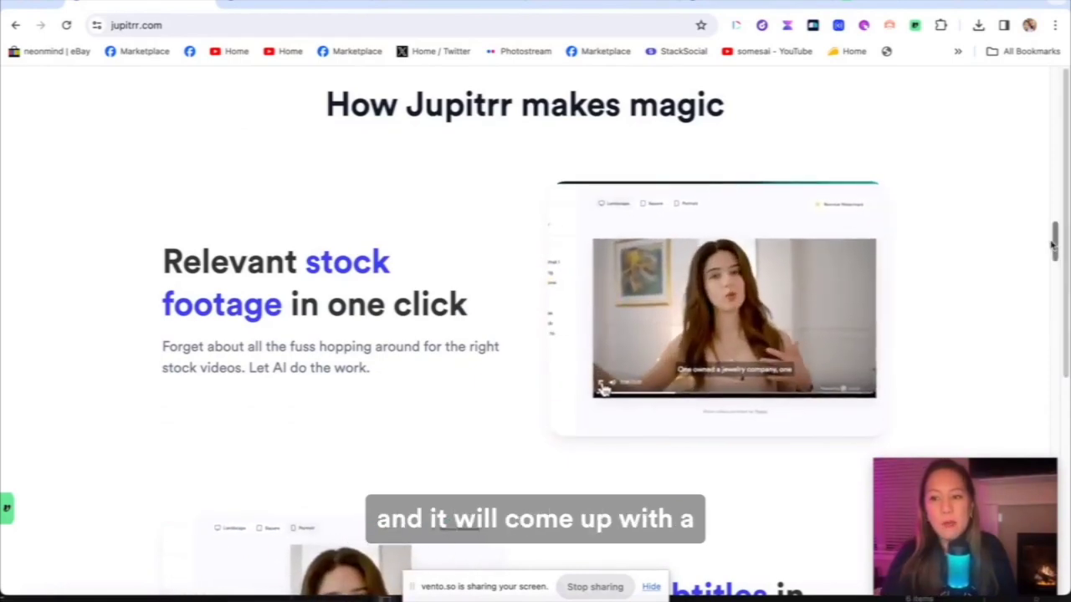
drag(1055, 240, 1058, 271)
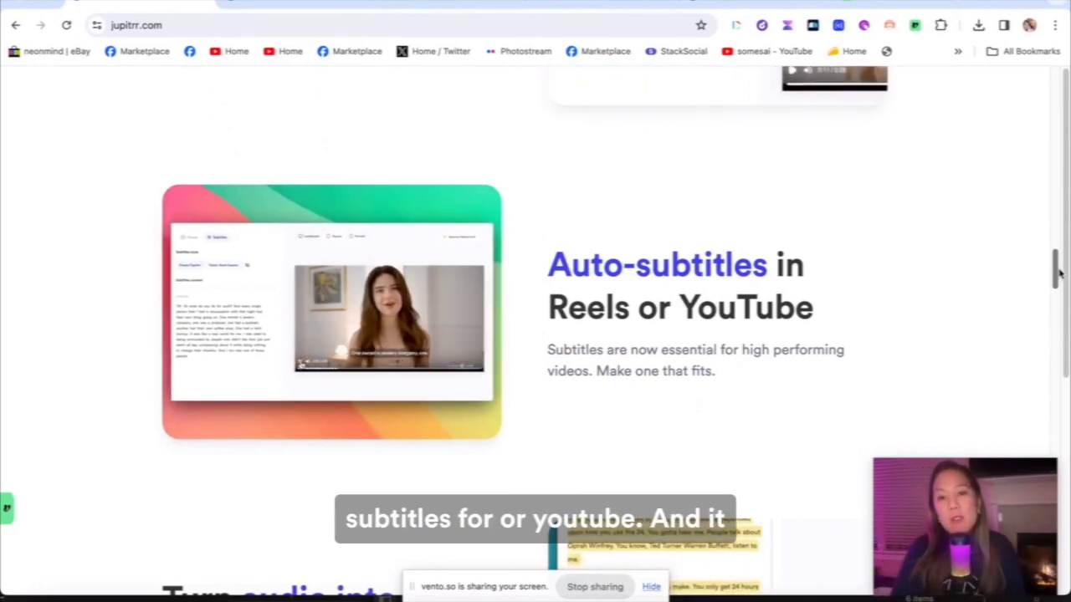
scroll(690, 452, down, 7)
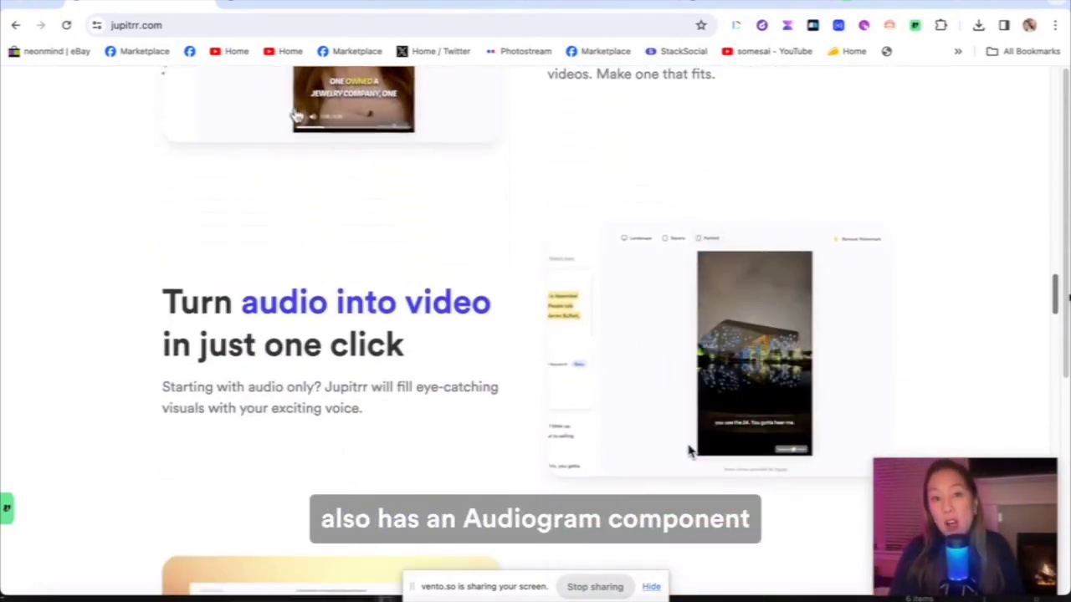
scroll(690, 452, down, 1)
scroll(690, 429, down, 1)
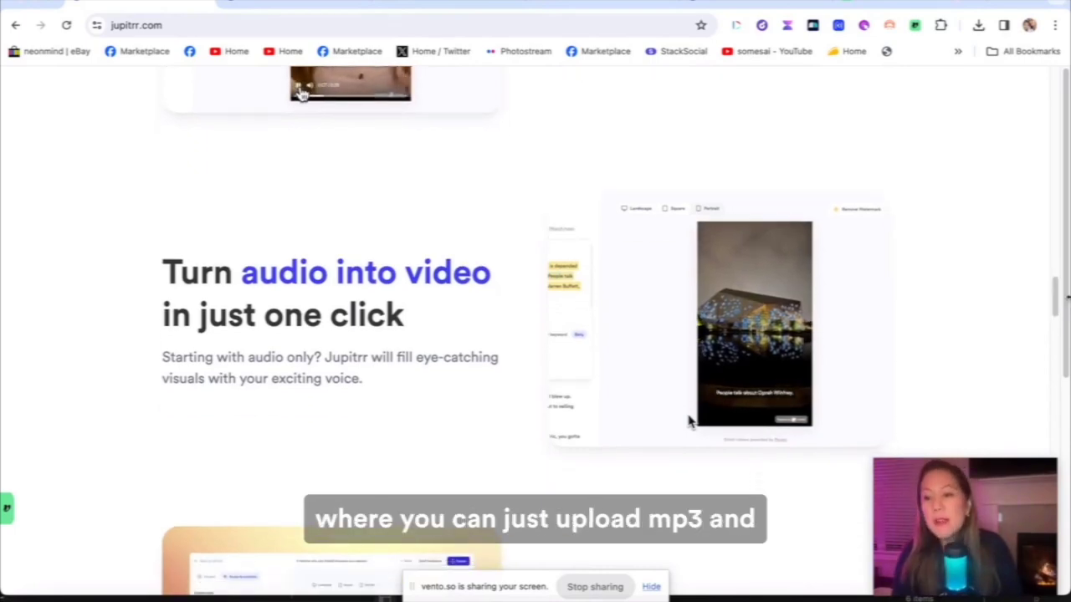
scroll(563, 281, down, 1)
scroll(562, 281, down, 5)
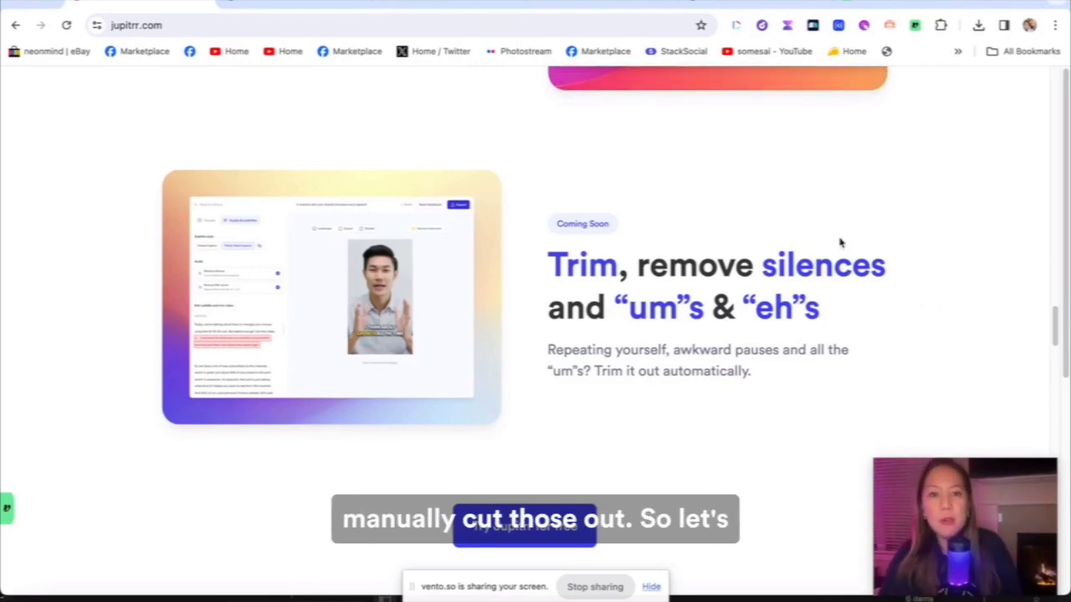
drag(1054, 335, 1044, 72)
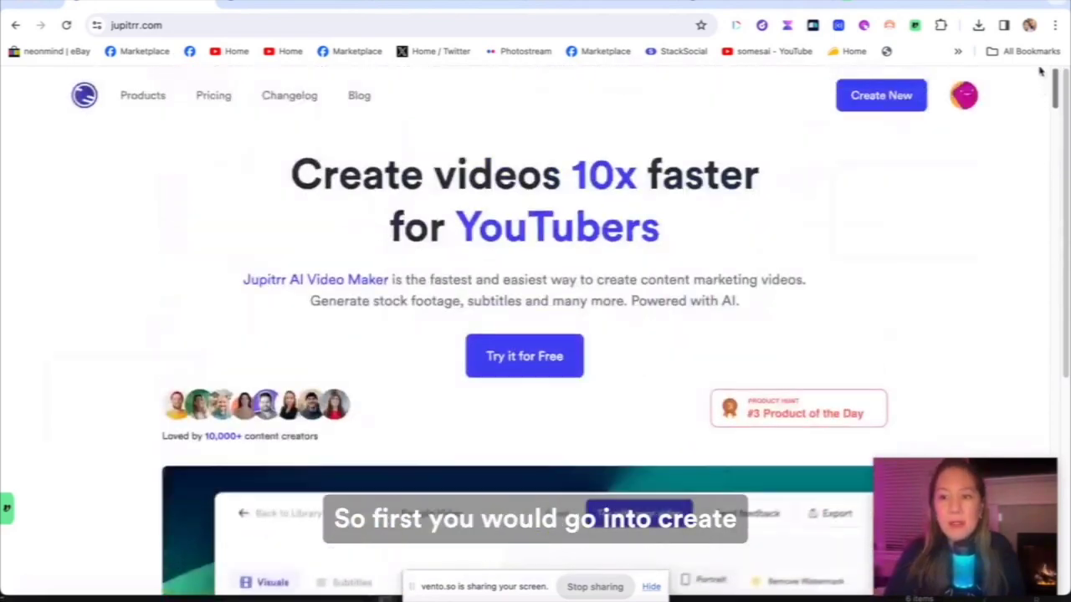
click(889, 95)
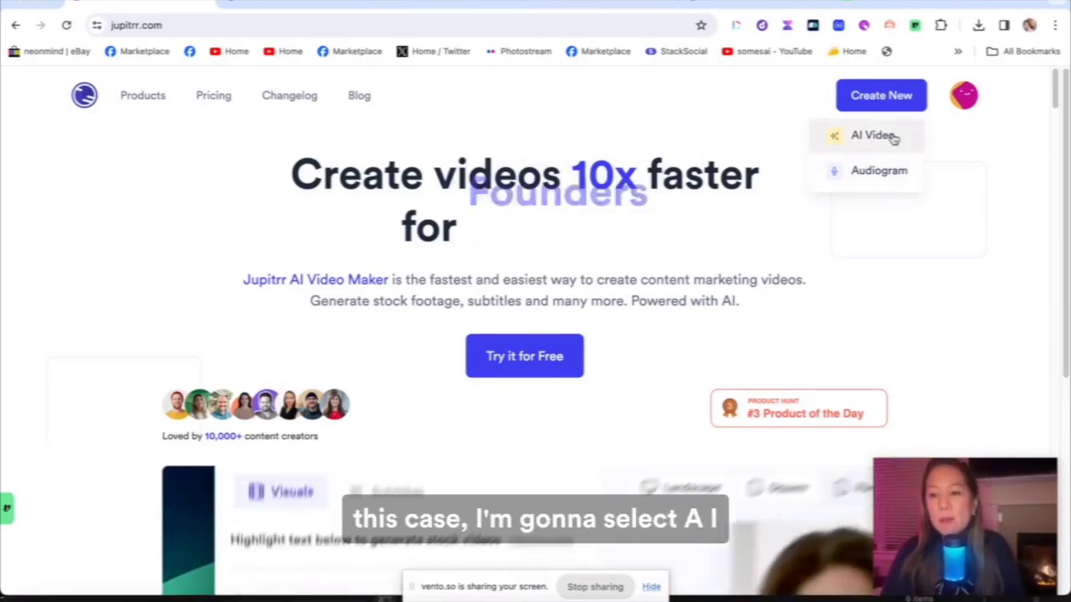
click(894, 139)
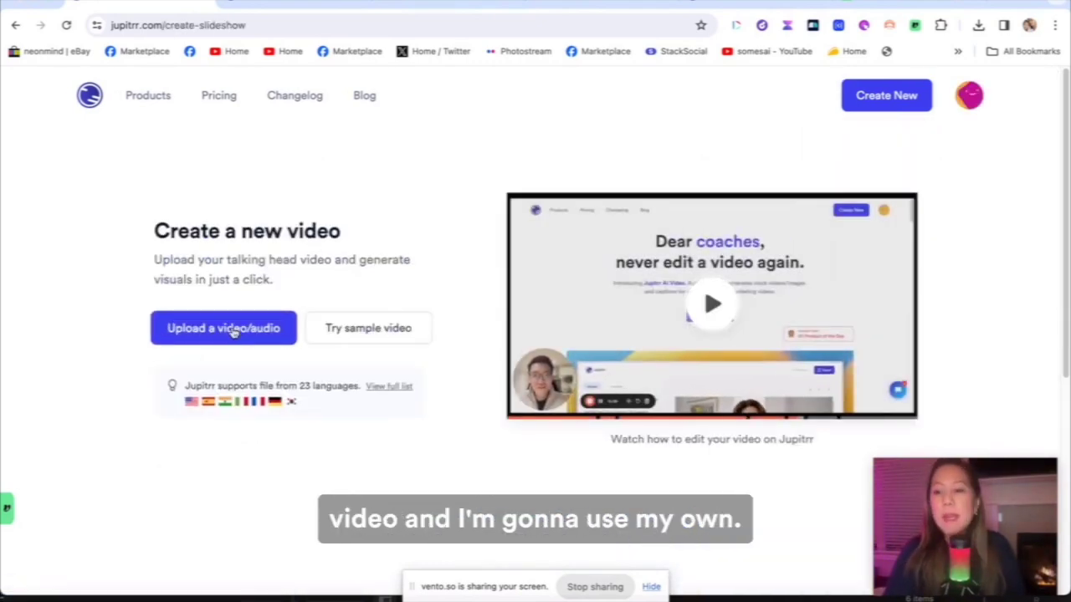
- Upload a short clip from Downloads, title it 'Demo', and continue to processing
click(235, 331)
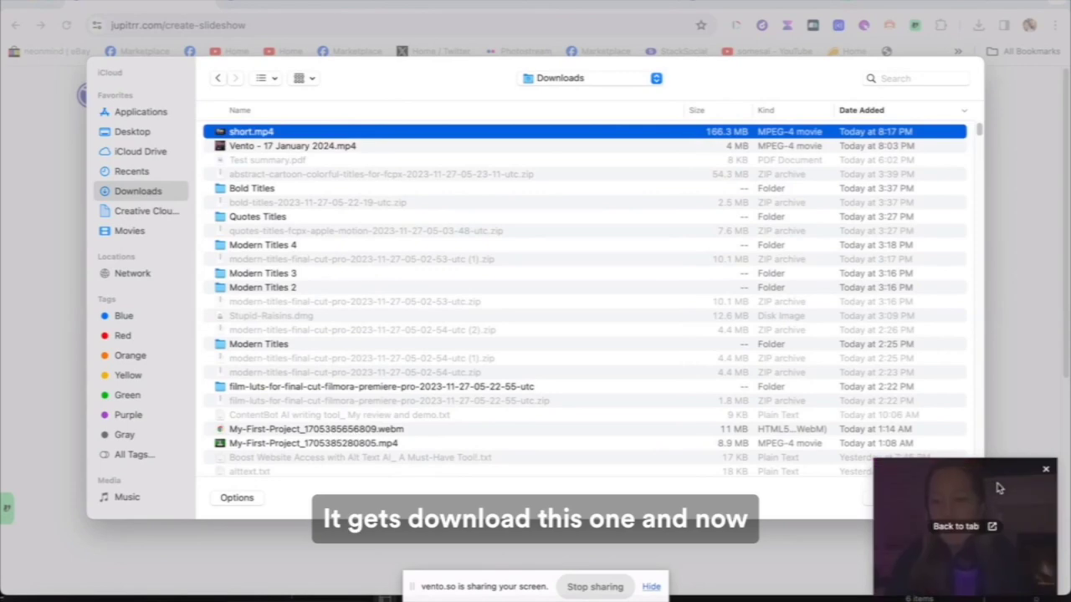
drag(990, 481, 981, 542)
click(944, 497)
click(944, 498)
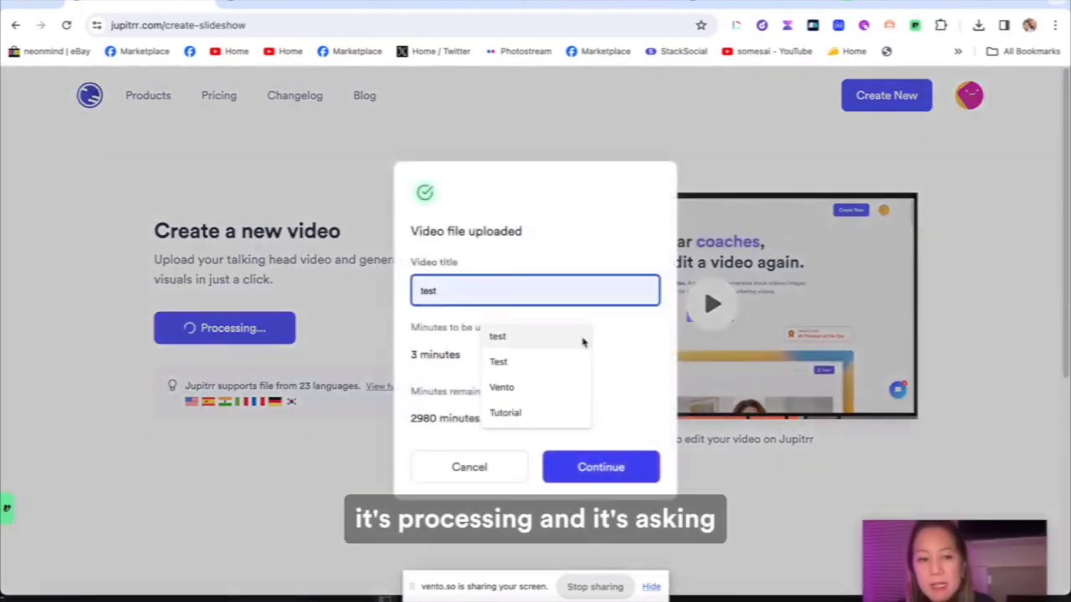
click(515, 318)
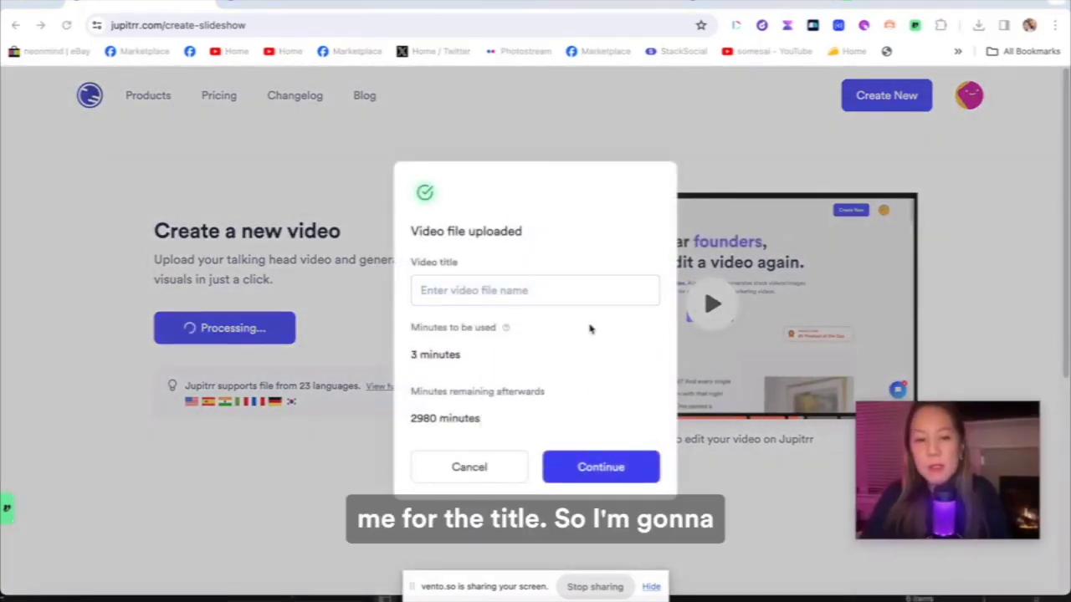
click(466, 283)
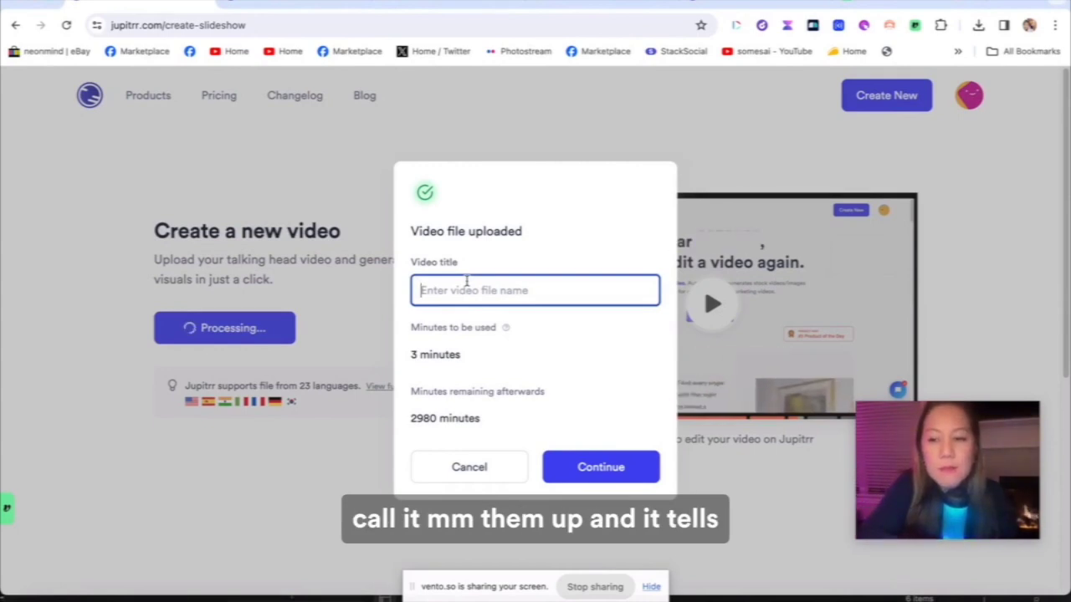
text(Demo)
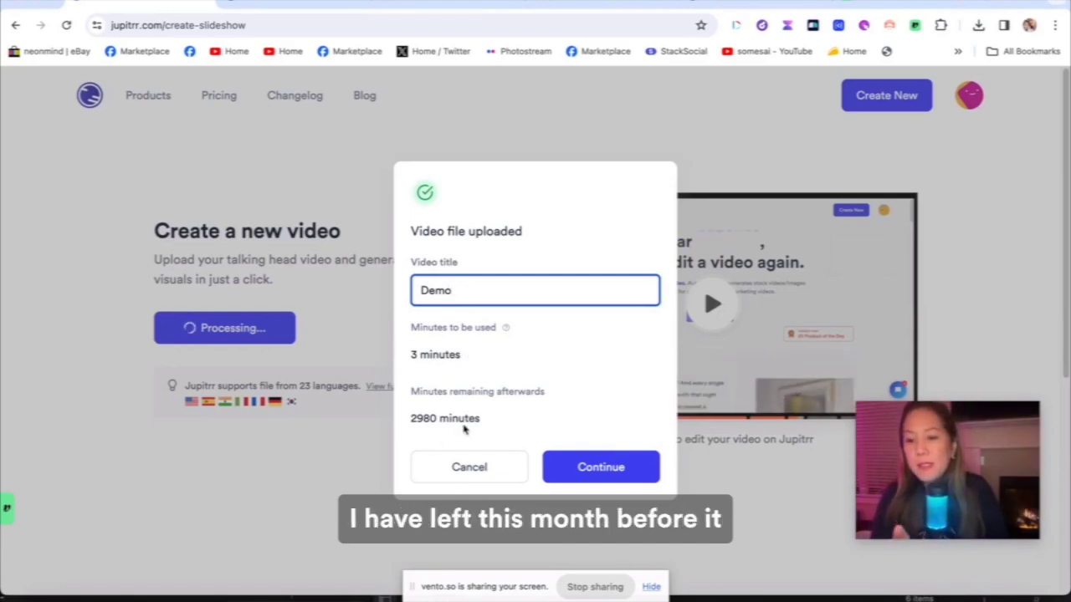
click(592, 478)
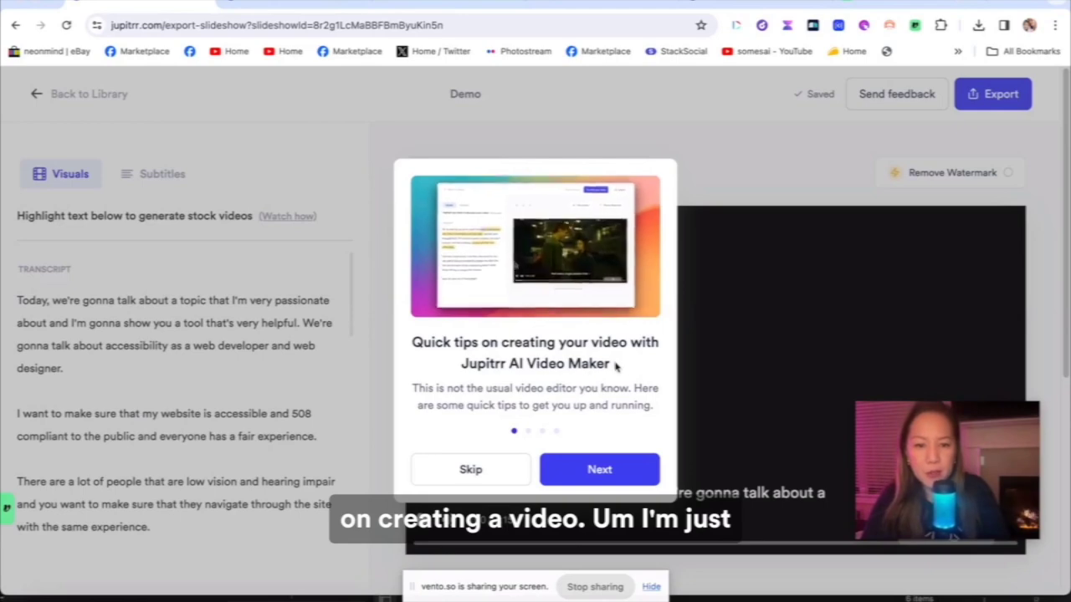
- Skip the quick tips, then cycle the Demo preview through Square and Portrait twice, ending in Landscape
click(497, 471)
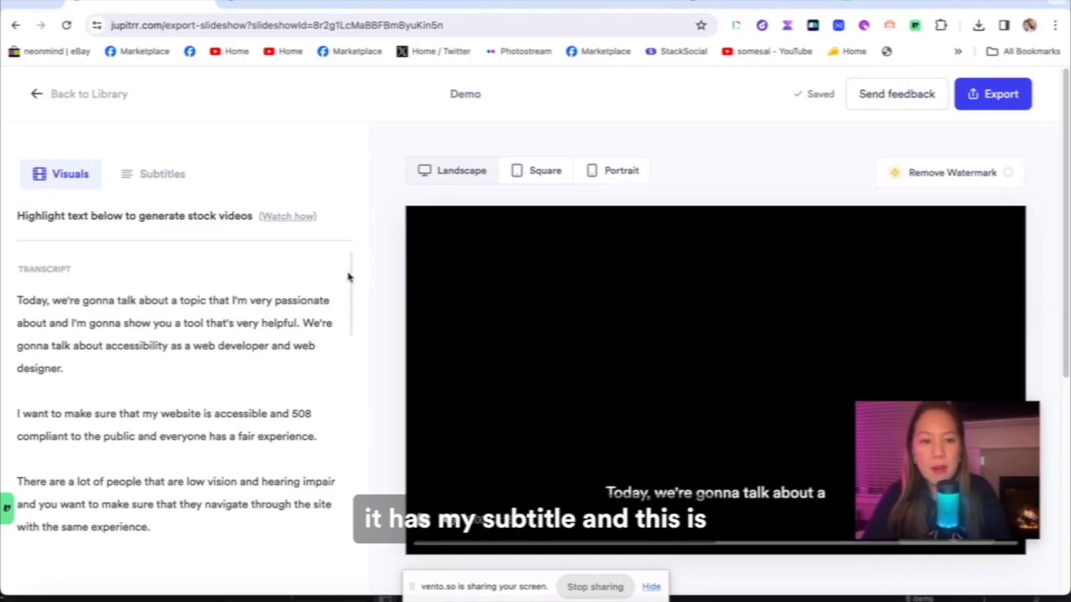
drag(352, 284, 352, 255)
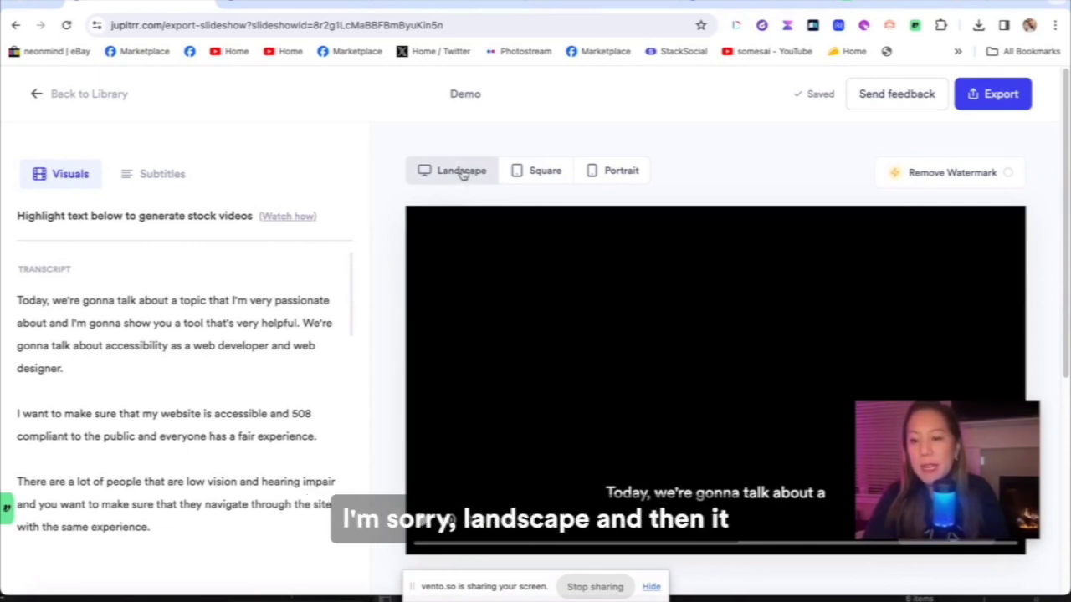
click(530, 172)
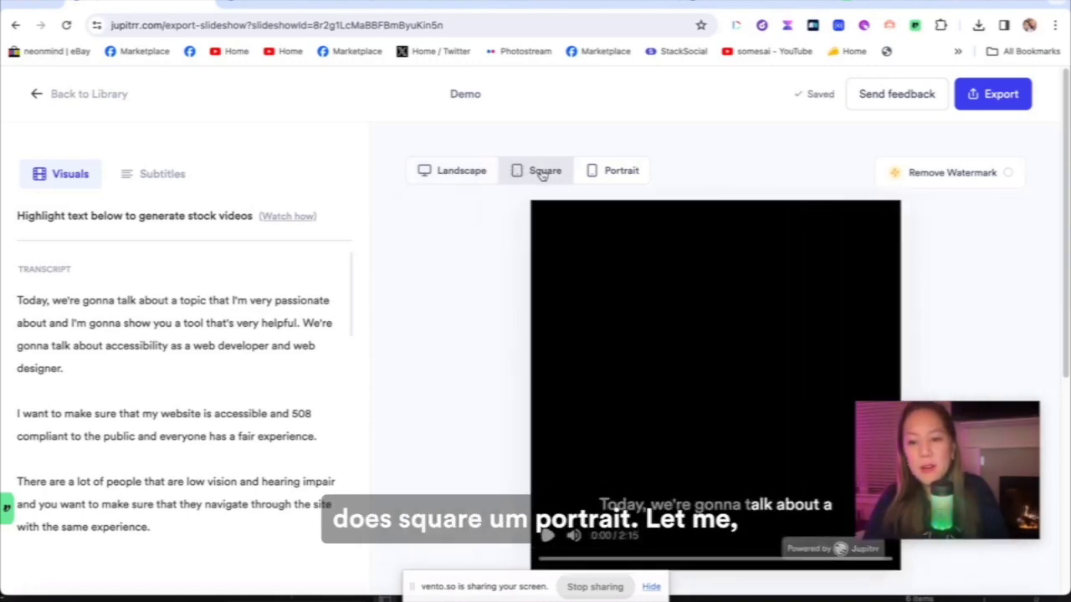
click(613, 172)
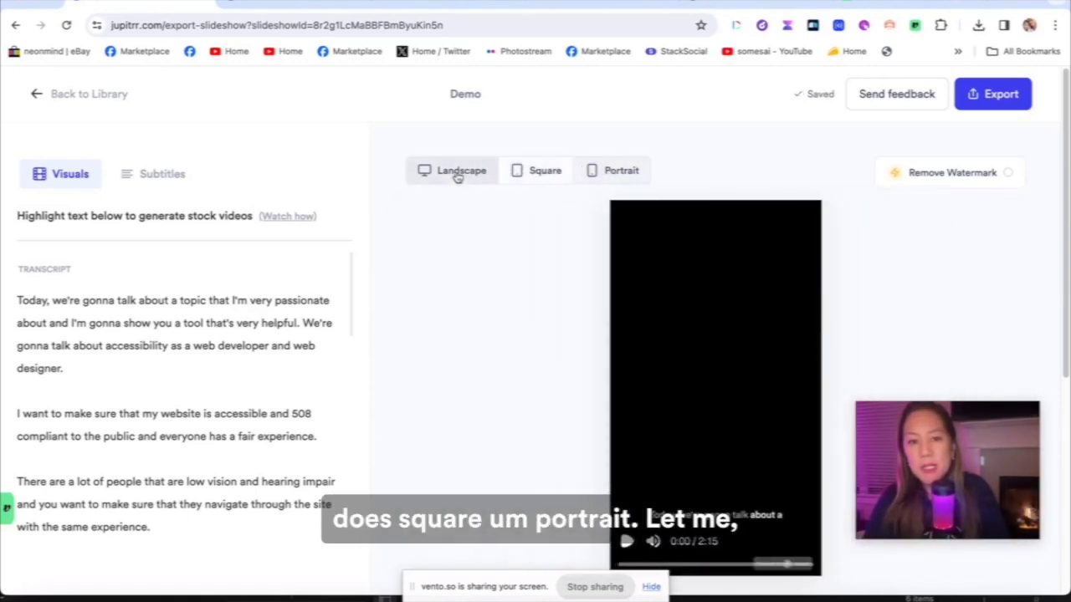
click(457, 172)
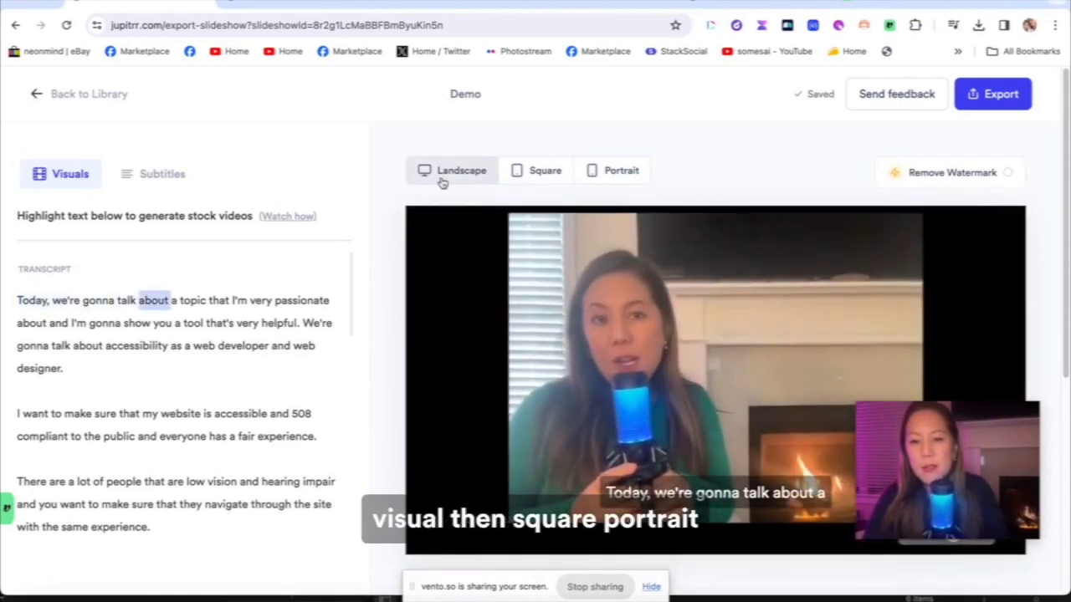
click(527, 173)
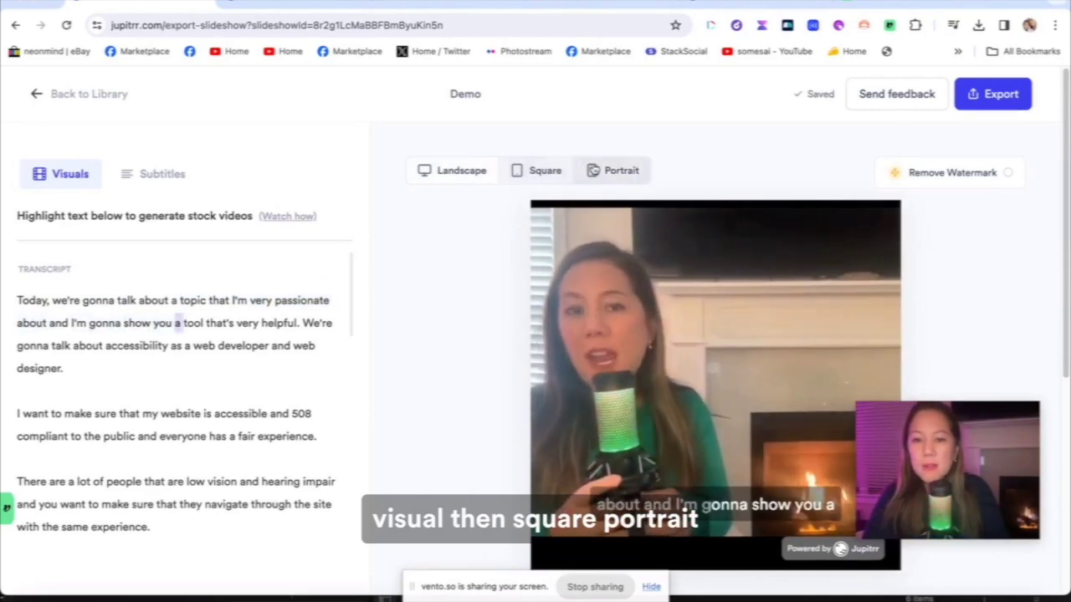
click(604, 170)
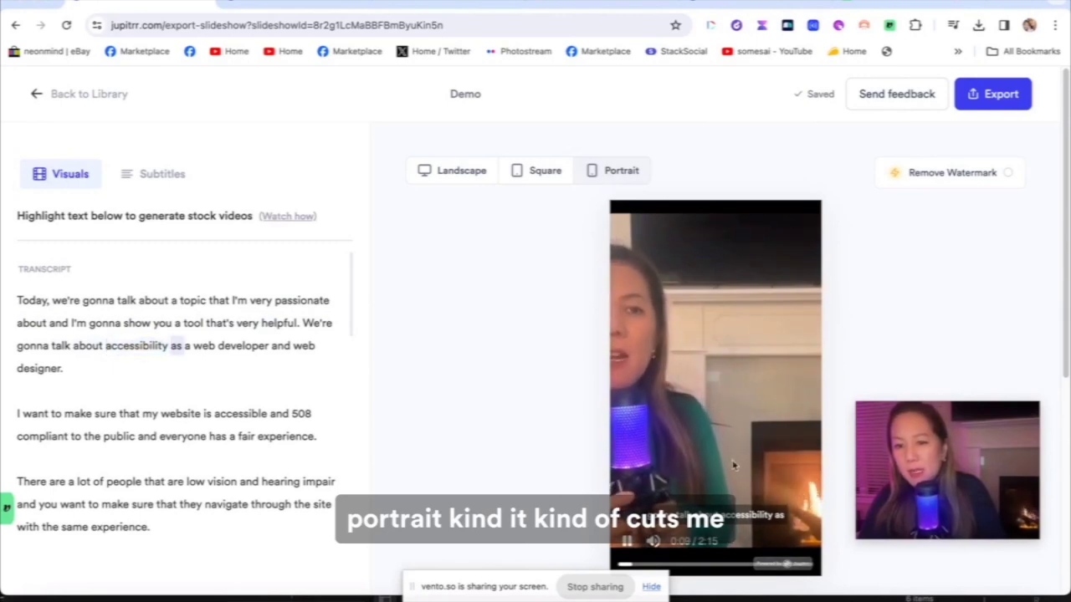
click(438, 177)
- Pause the preview and generate a stock image for the transcript phrase 'my website'
scroll(455, 208, down, 3)
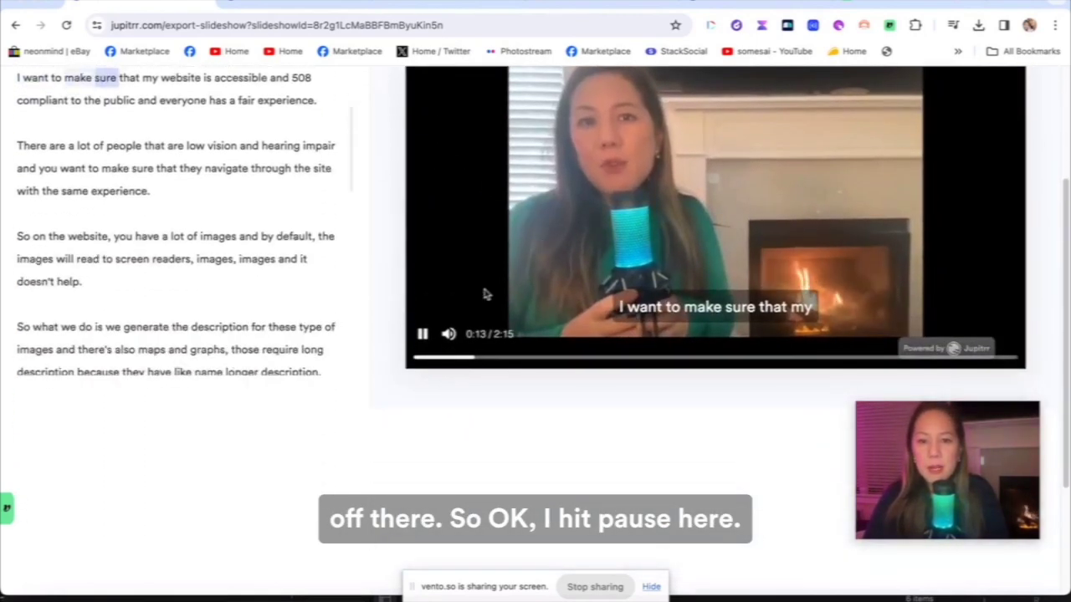
click(423, 334)
drag(1067, 193, 1067, 99)
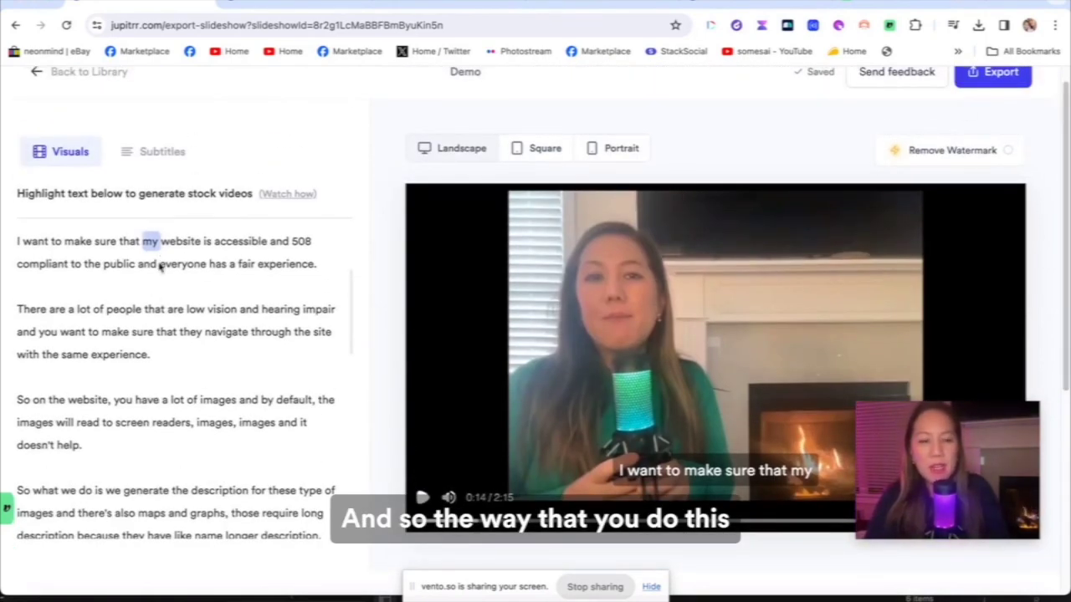
click(122, 244)
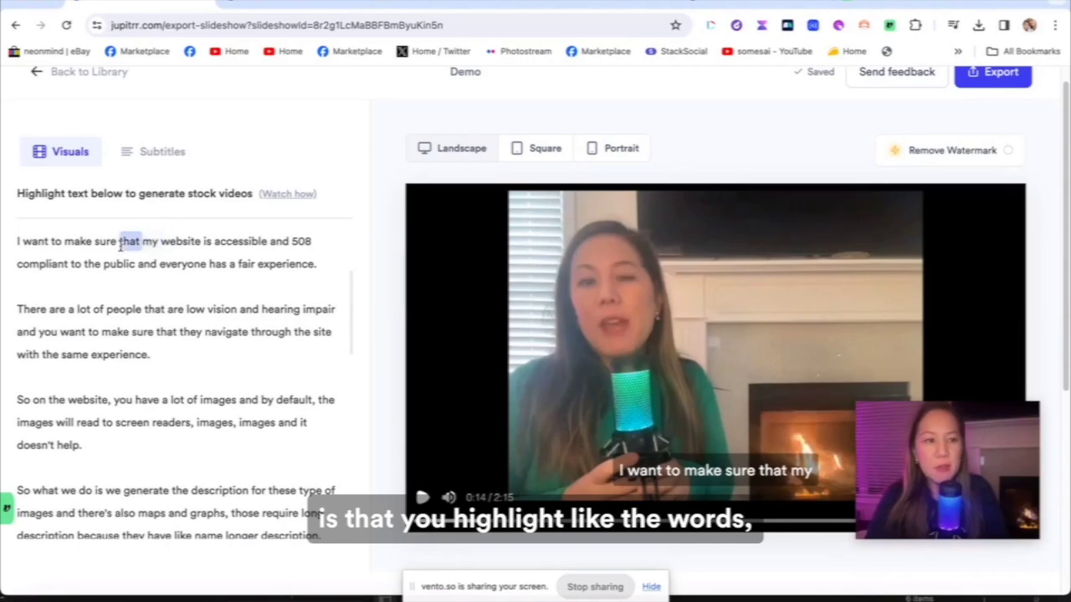
click(150, 244)
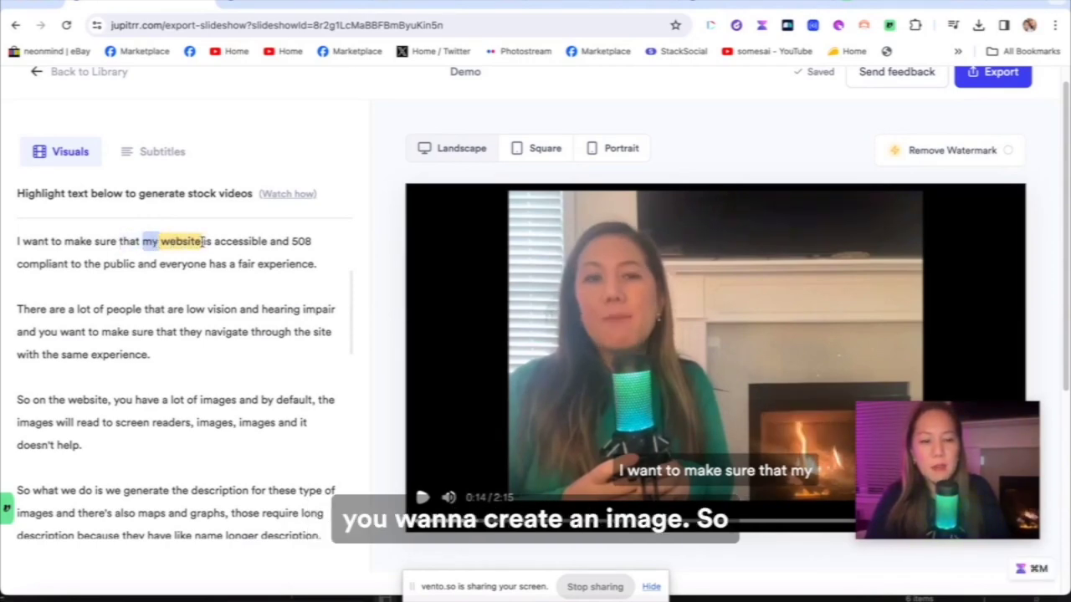
drag(202, 242, 204, 243)
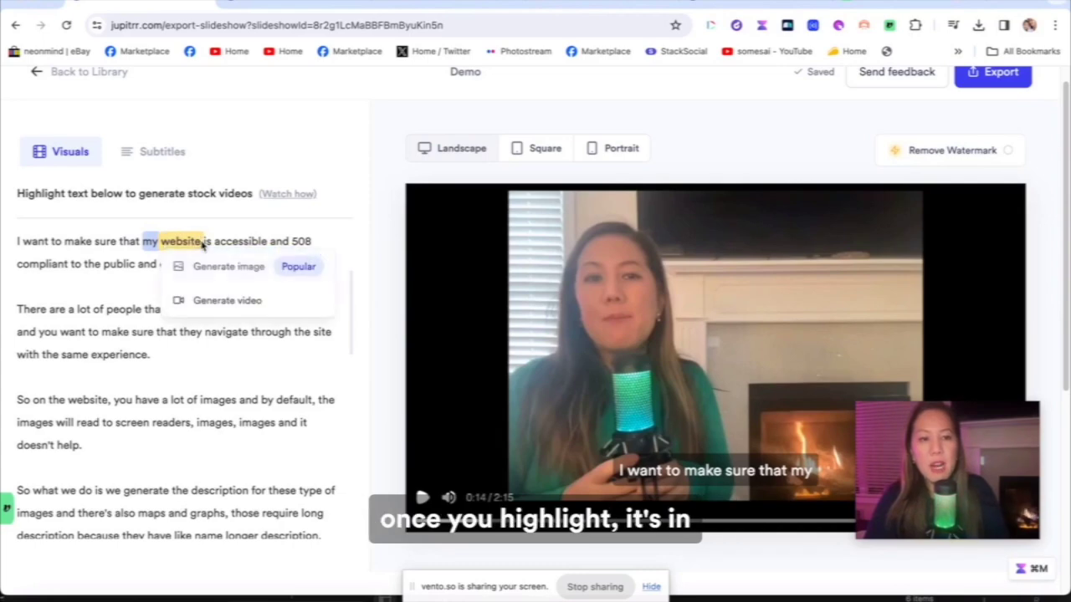
click(258, 273)
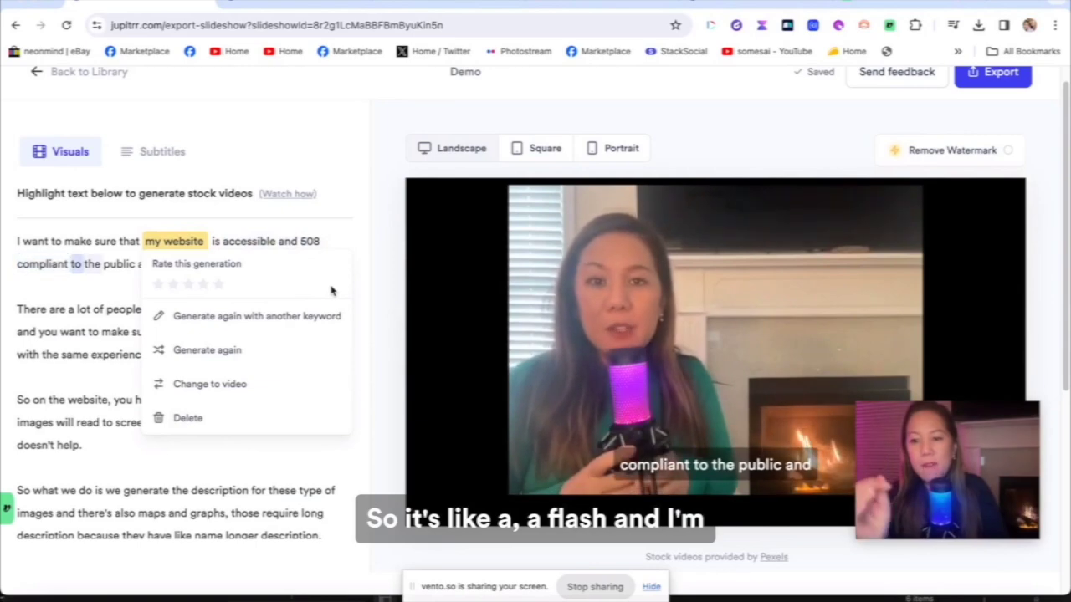
- Generate a stock video for 'low vision', then highlight 'the site with the same experience'
click(99, 315)
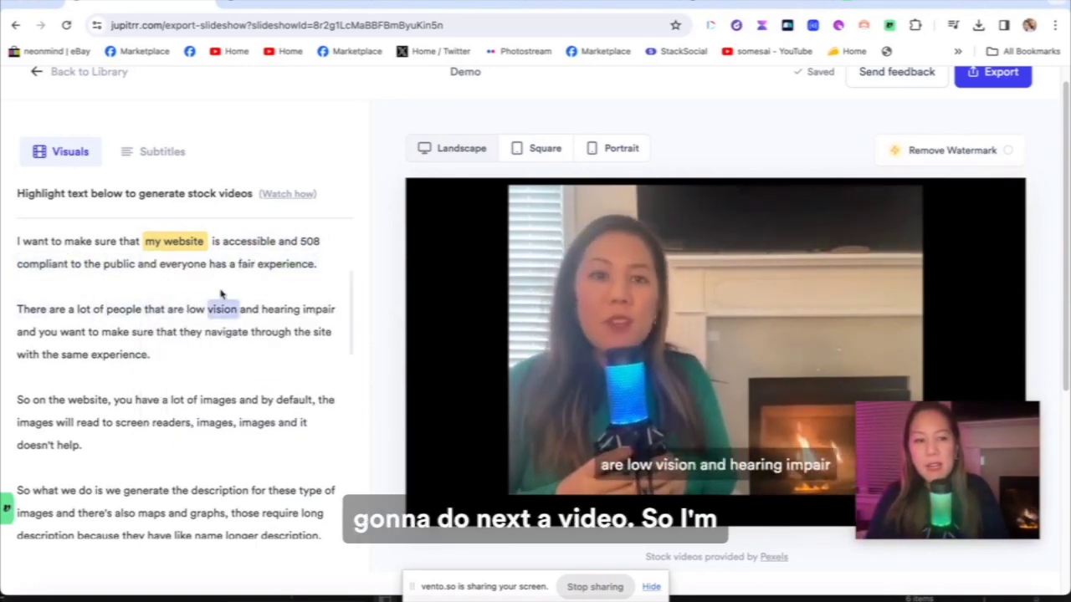
double_click(188, 308)
drag(186, 304, 238, 309)
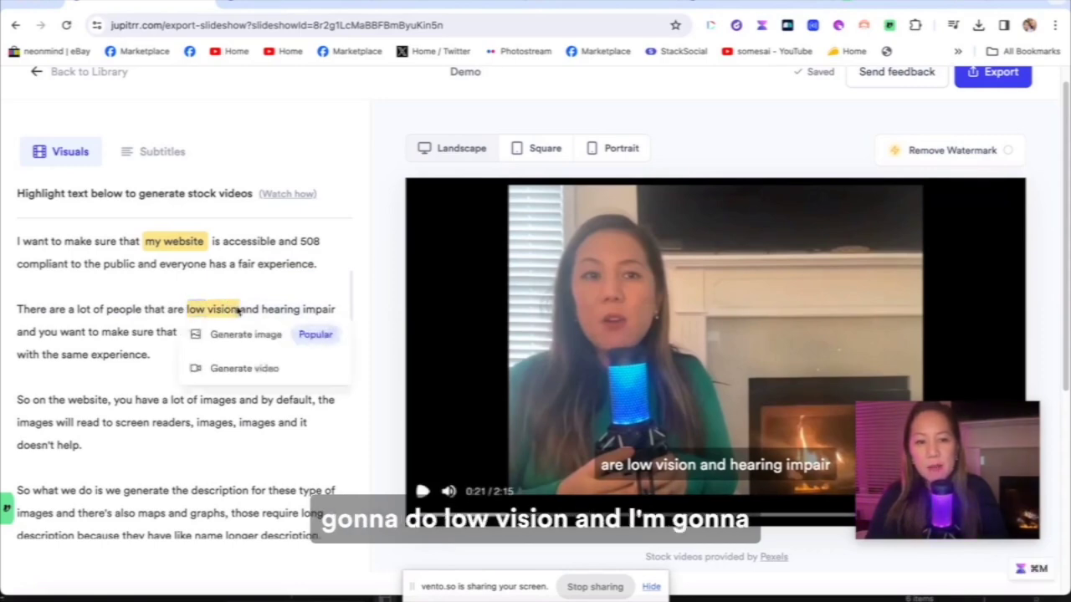
click(260, 368)
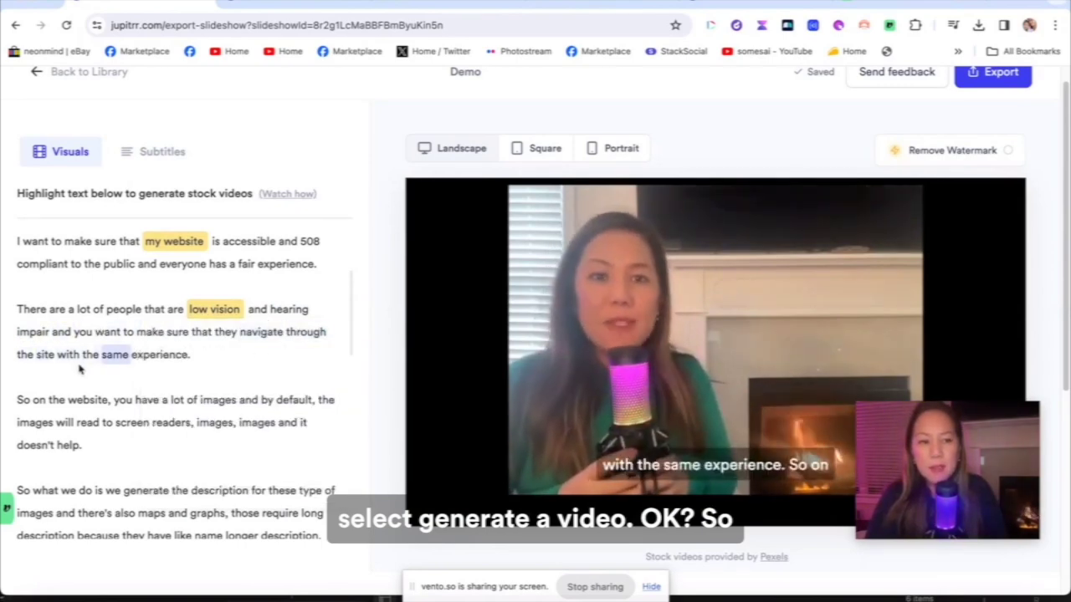
click(42, 354)
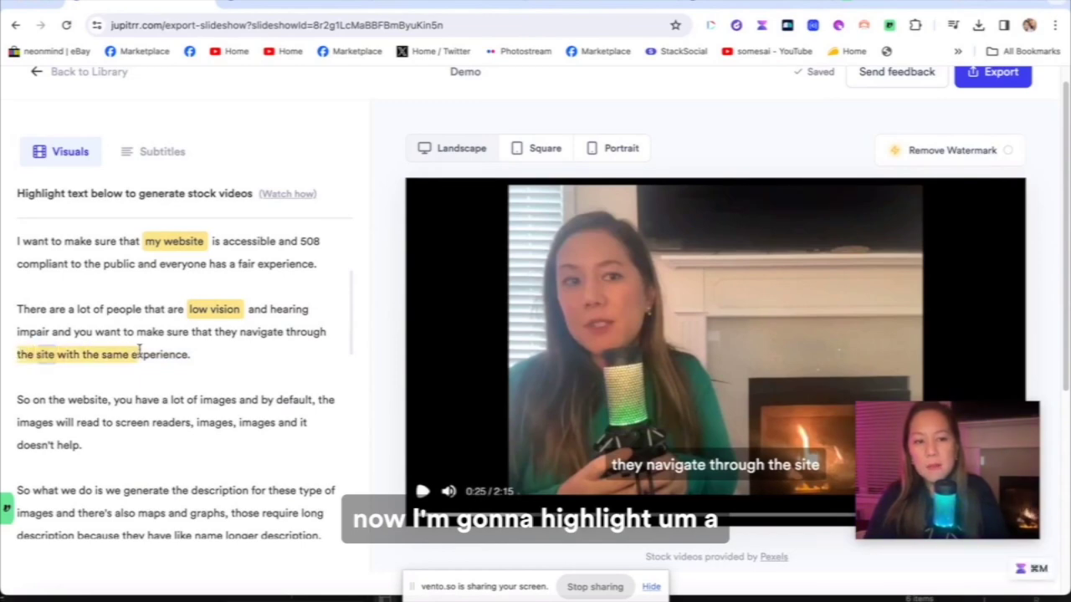
drag(142, 351, 189, 356)
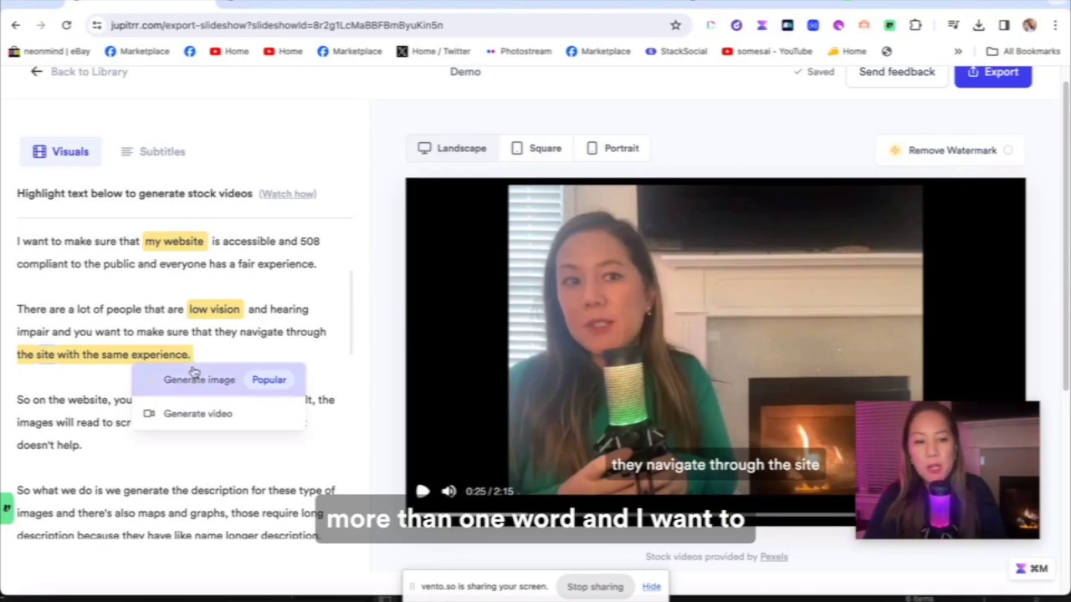
- Generate an image visual for the highlighted phrase 'the site with the same experience'
click(198, 380)
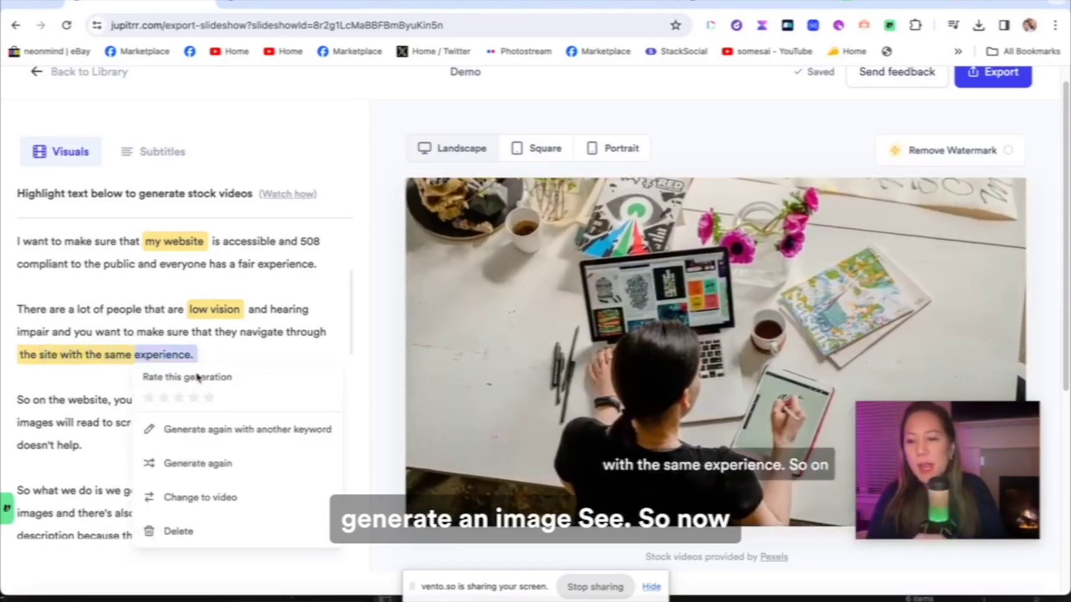
scroll(197, 378, down, 5)
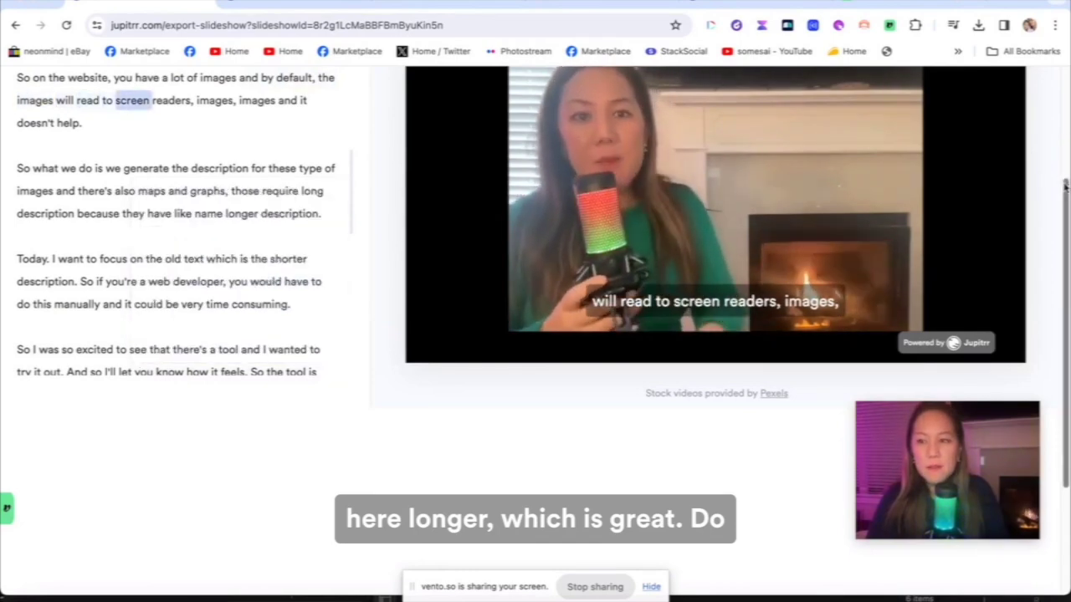
scroll(241, 279, up, 2)
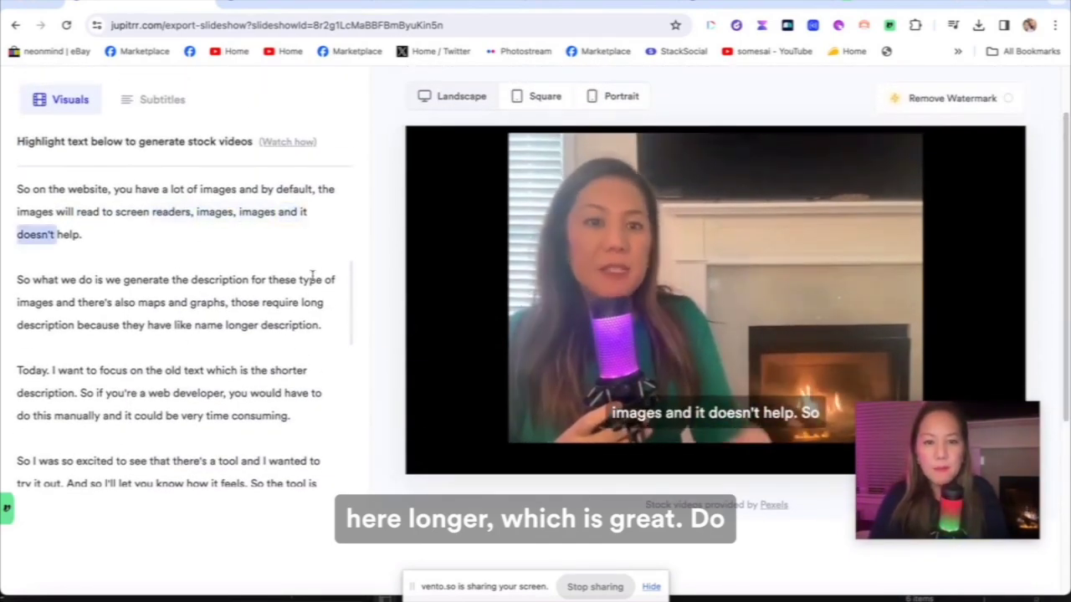
- Pause and generate a stock video for the sentence about descriptions for images and maps
click(67, 281)
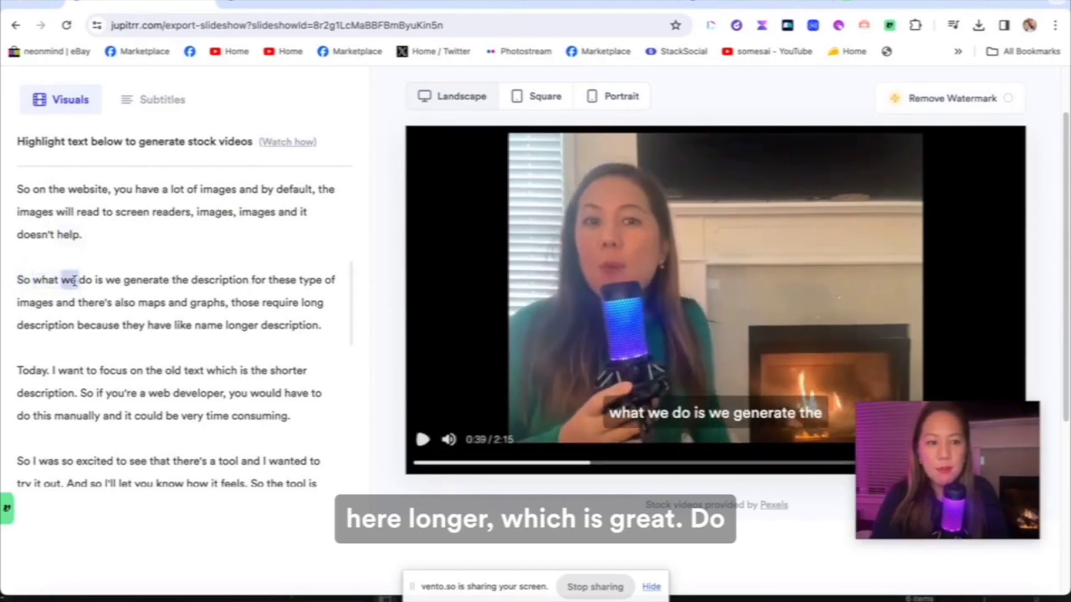
drag(27, 284, 158, 302)
drag(224, 303, 224, 306)
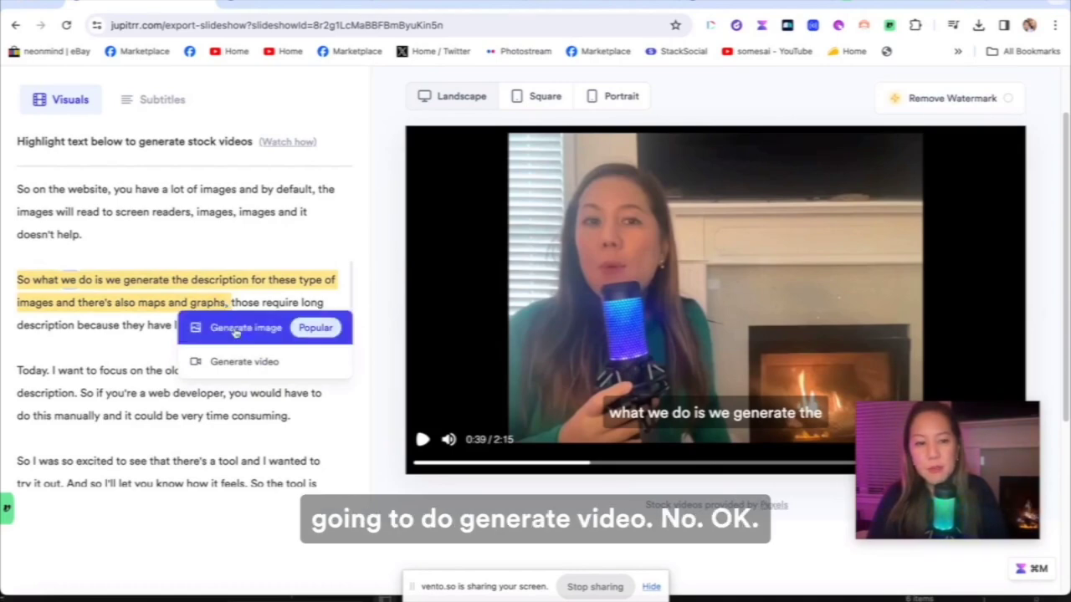
click(241, 361)
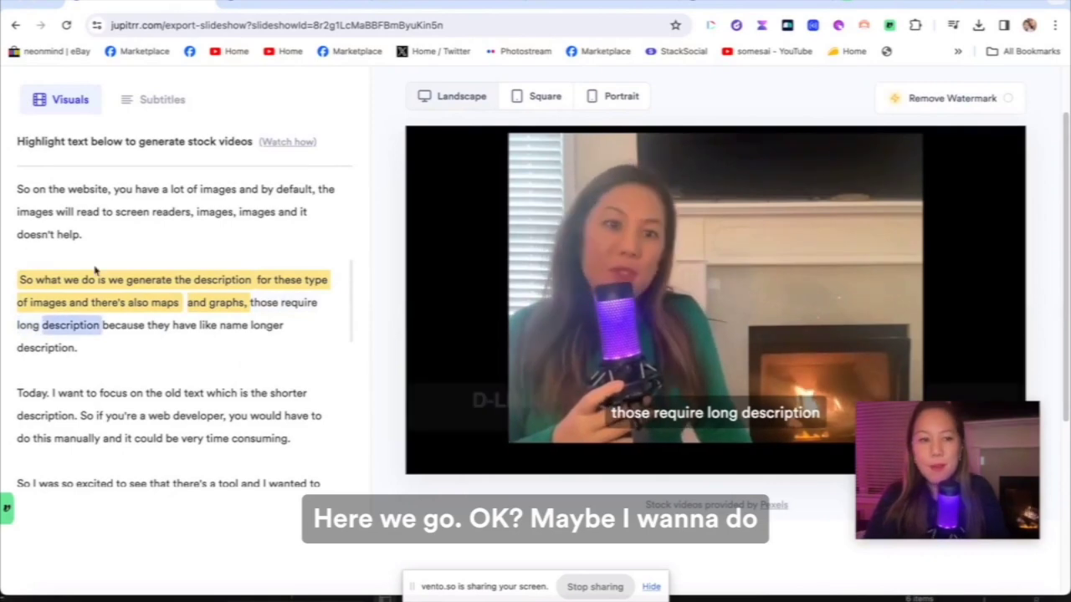
- Change the maps passage's visual from video to an image
click(167, 300)
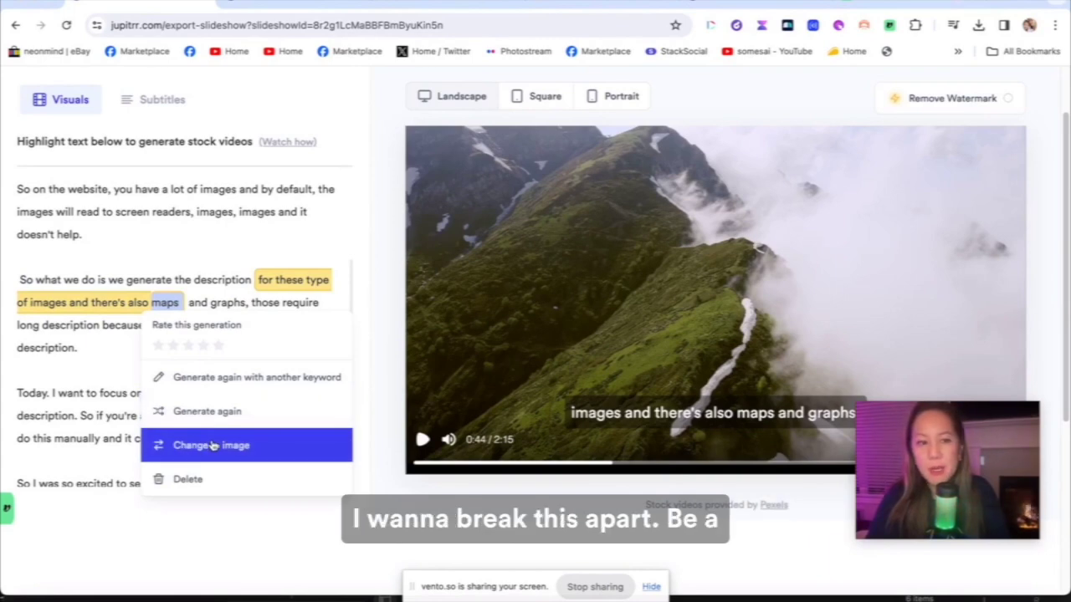
click(212, 445)
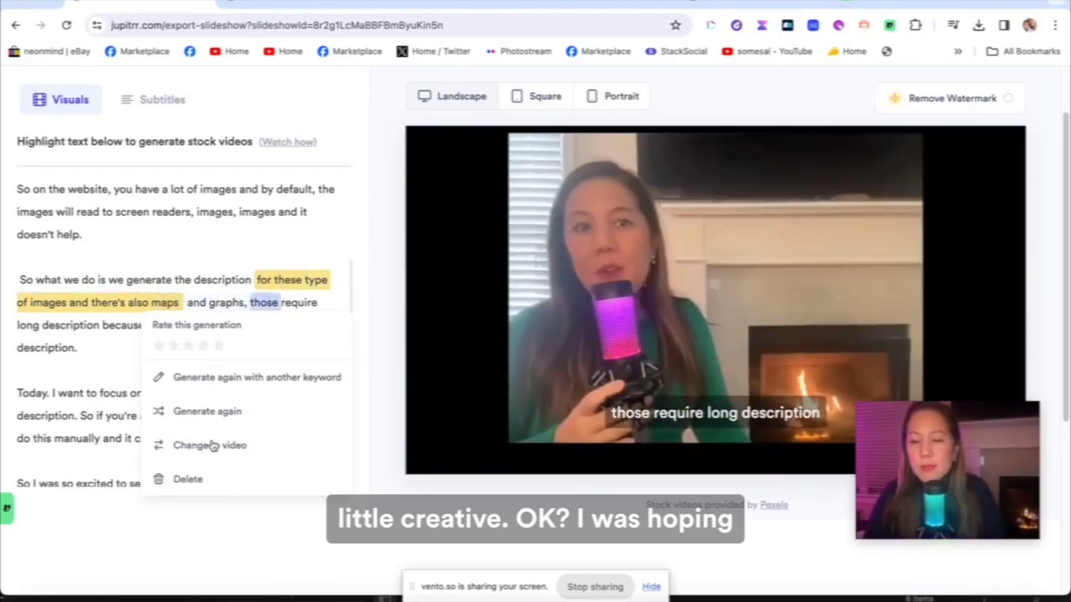
click(149, 310)
scroll(155, 310, down, 4)
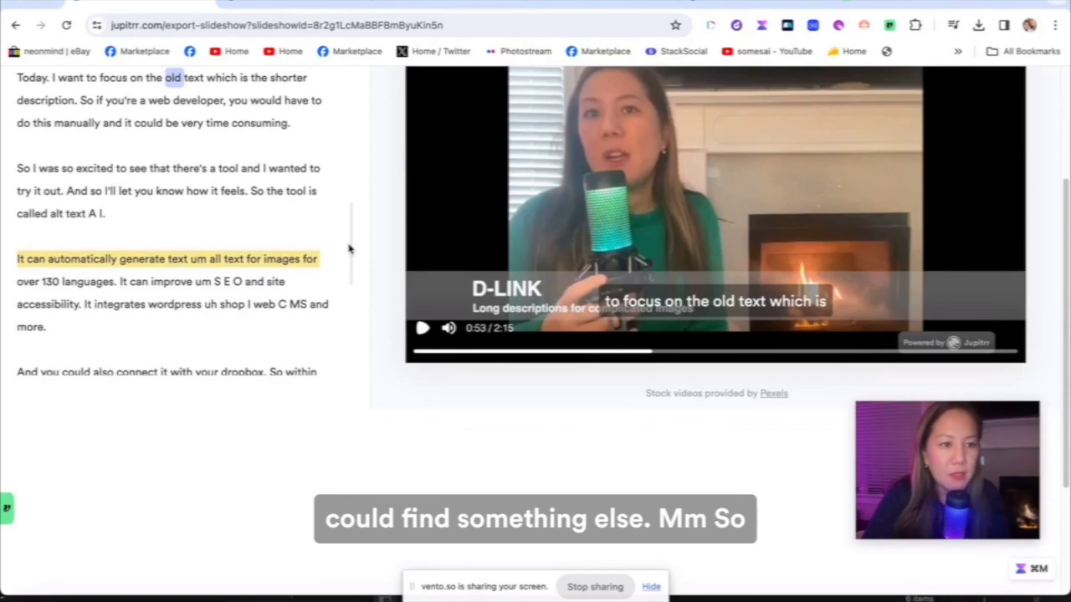
- Generate an image visual for the phrase 'over 130 languages'
mouse_move(350, 248)
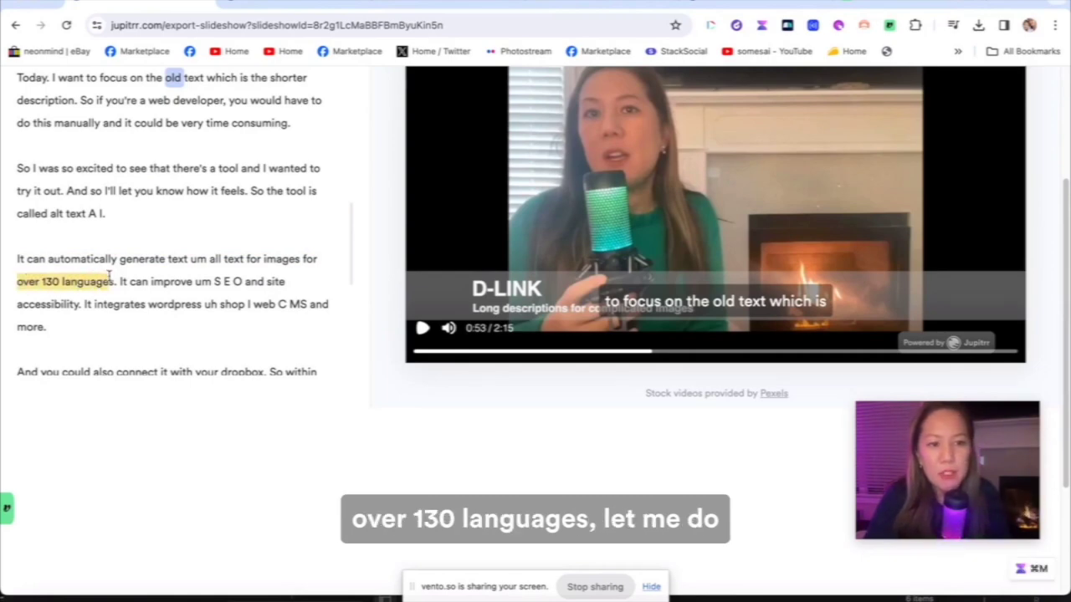
drag(113, 278, 114, 285)
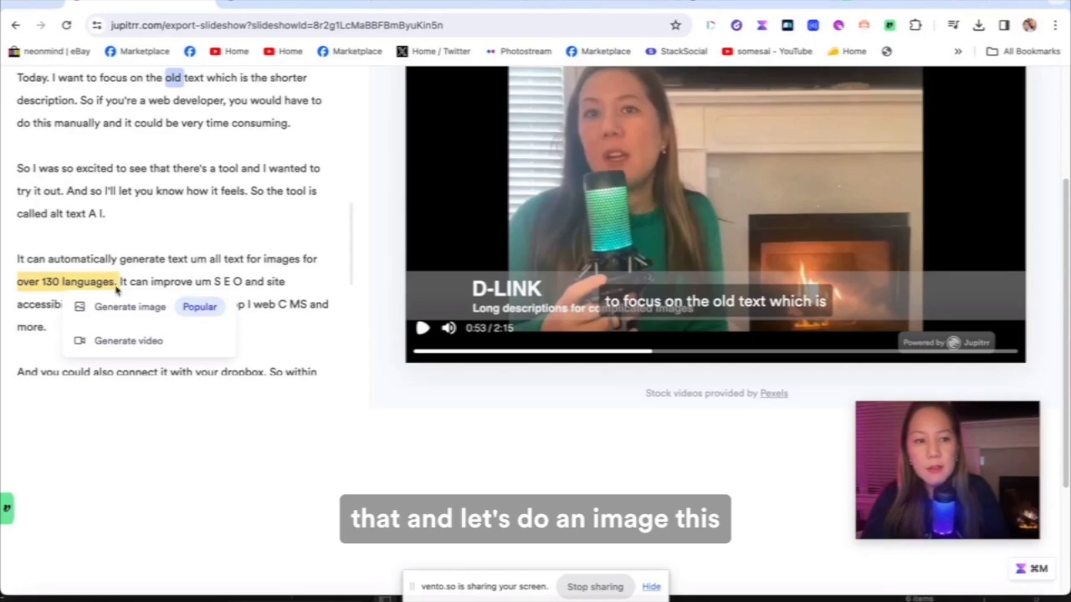
click(131, 317)
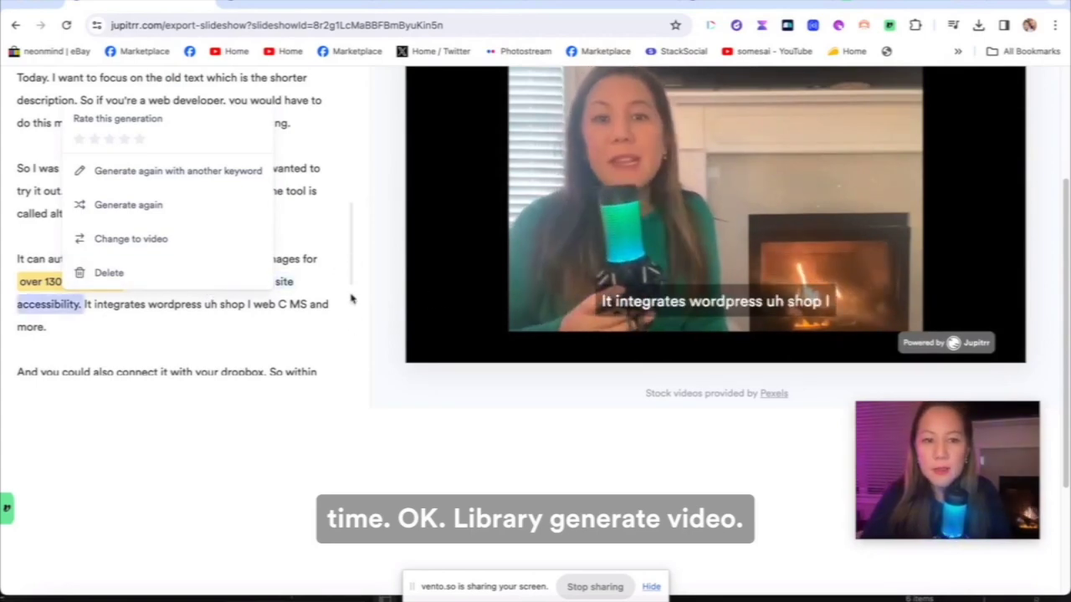
click(351, 334)
- Generate a stock video for the phrase 'the library'
scroll(350, 335, down, 4)
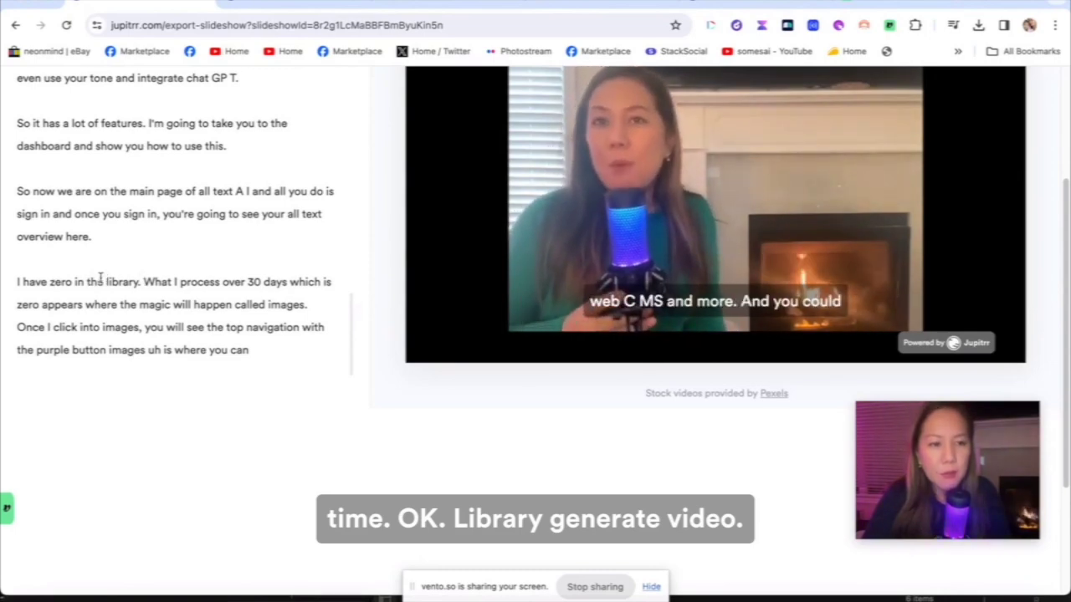
drag(87, 282, 141, 285)
click(173, 340)
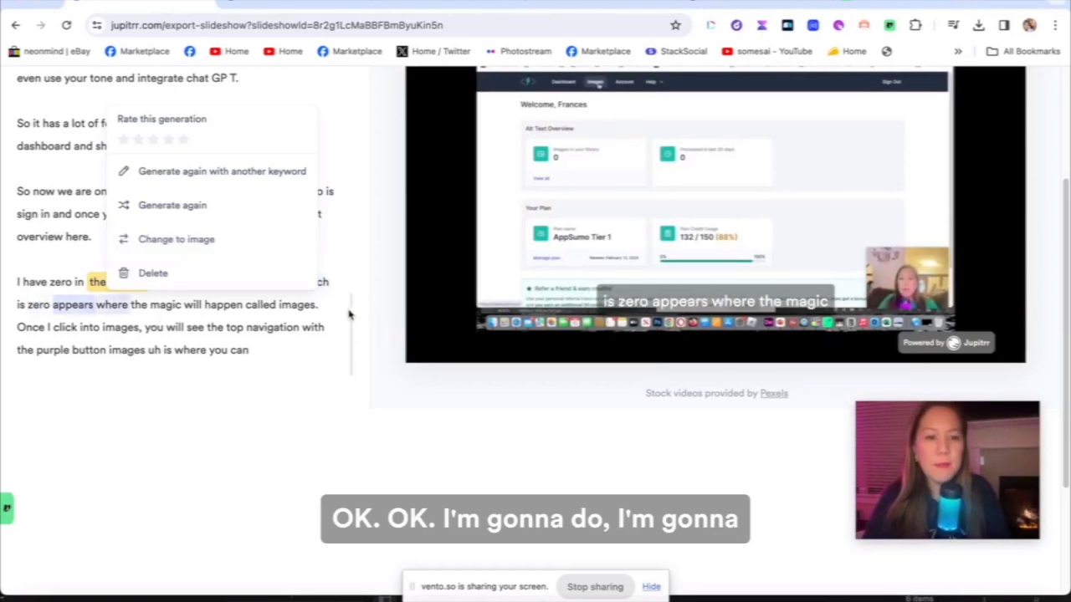
scroll(351, 208, up, 3)
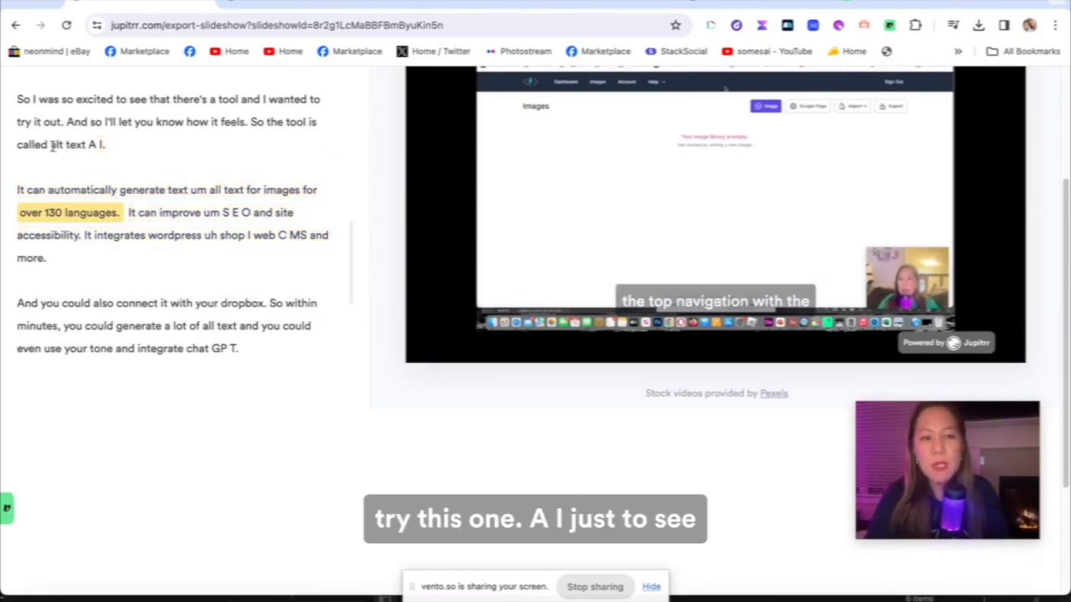
- Generate a stock video for 'alt text A I.' and dismiss the rating prompt
drag(52, 144, 109, 146)
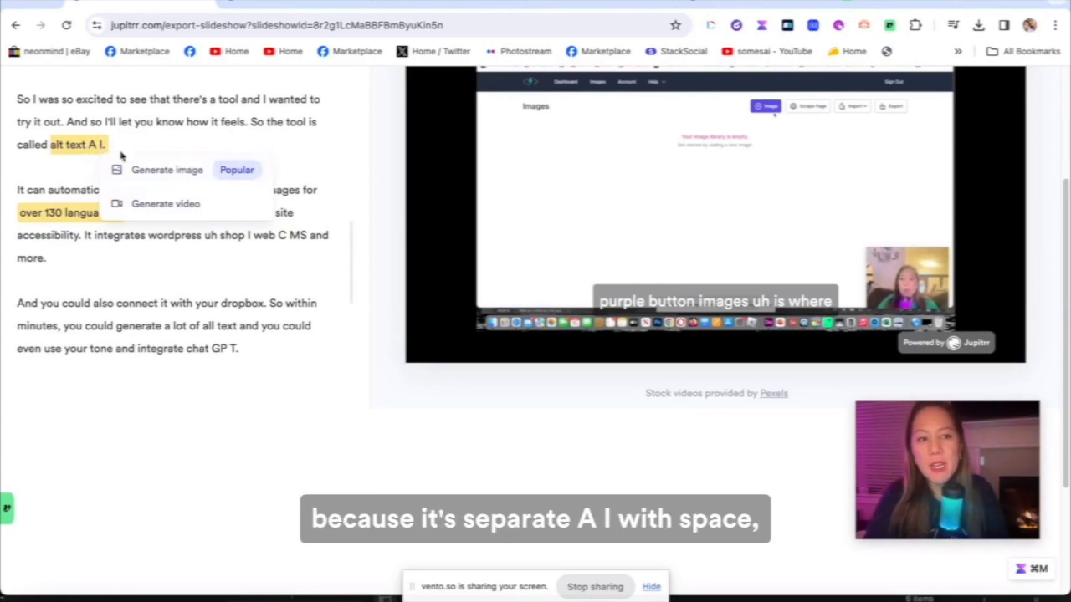
click(163, 203)
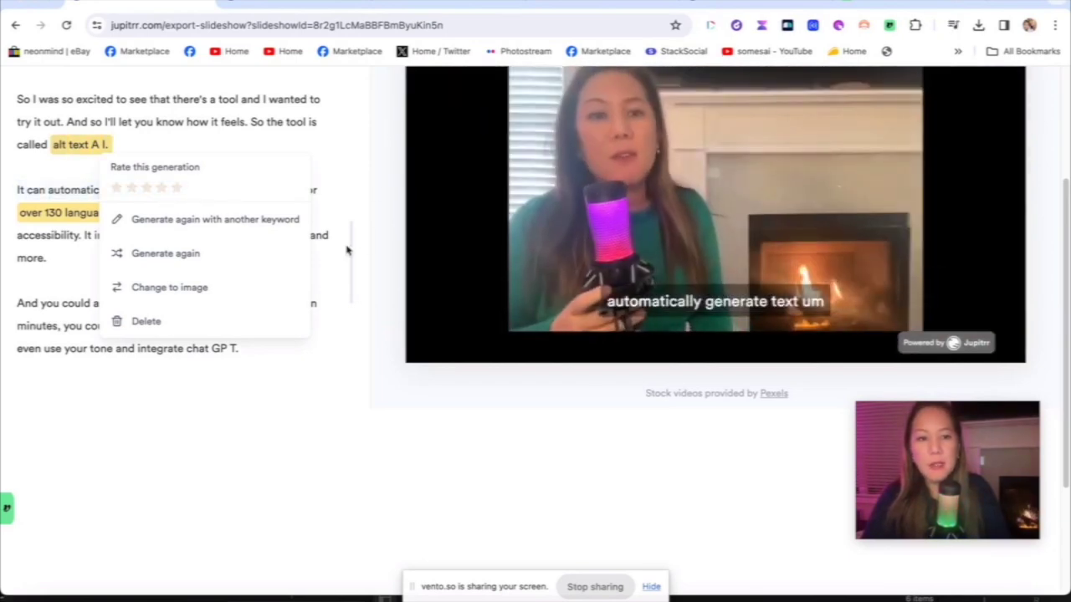
click(342, 128)
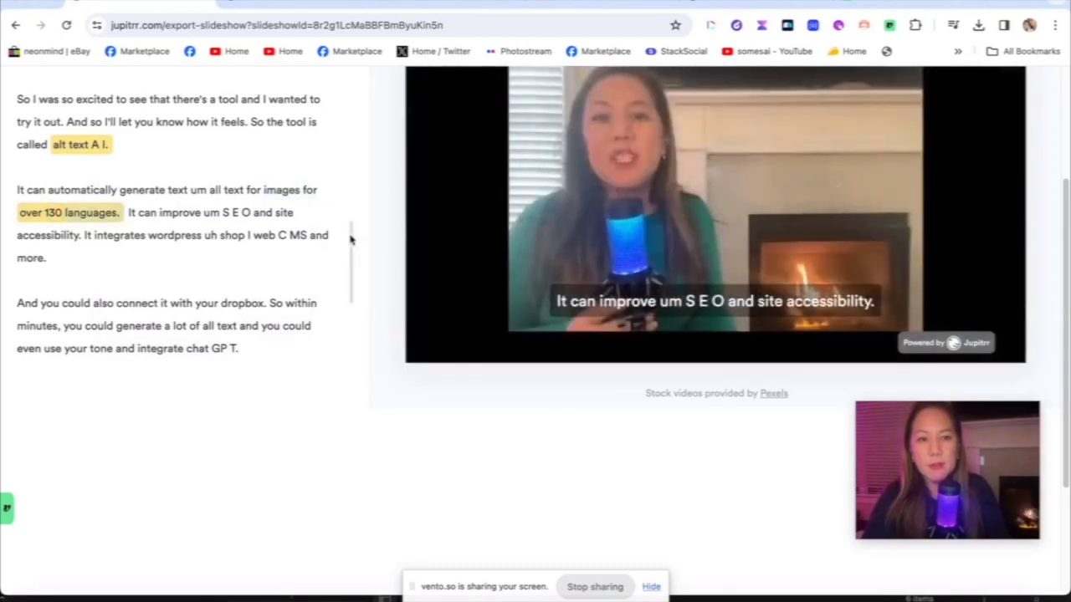
drag(351, 241, 354, 65)
- Generate stock videos for the opening lines about passion and a helpful tool, previewing the clip at 'show'
click(32, 116)
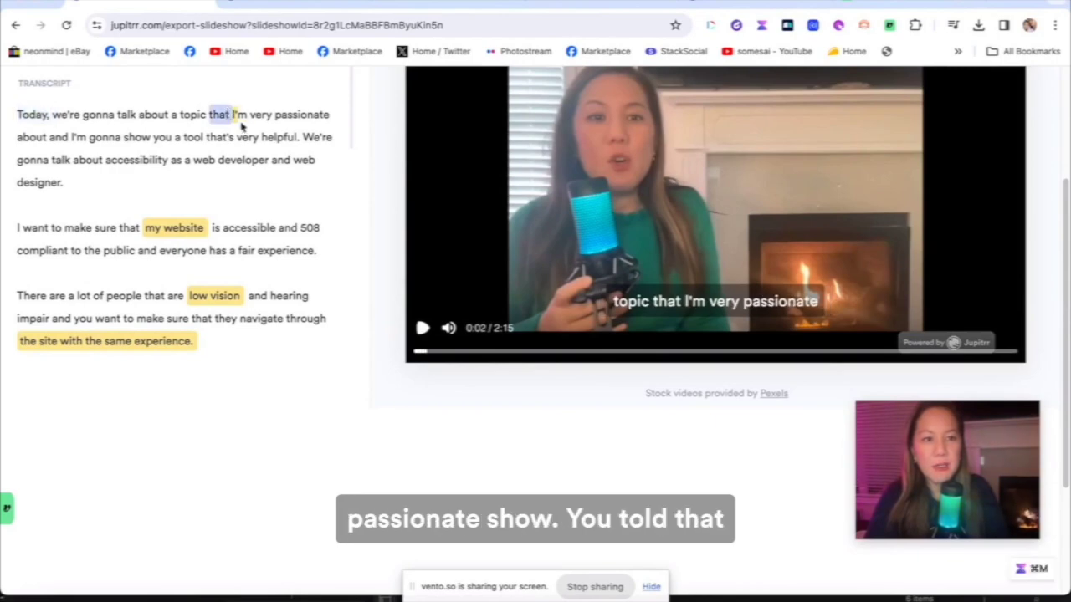
drag(245, 127, 299, 139)
click(257, 196)
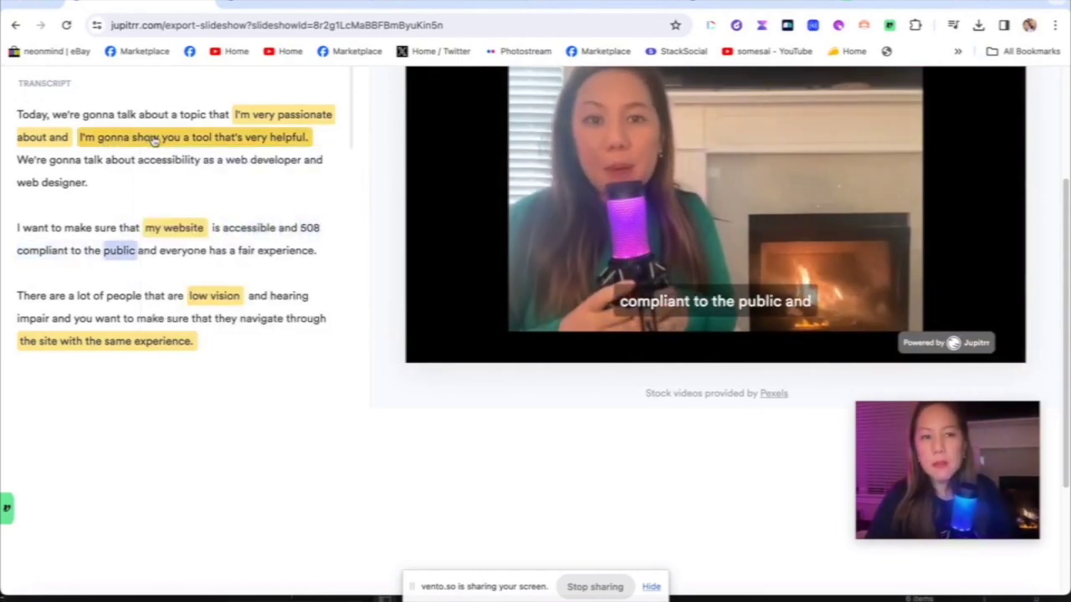
click(151, 139)
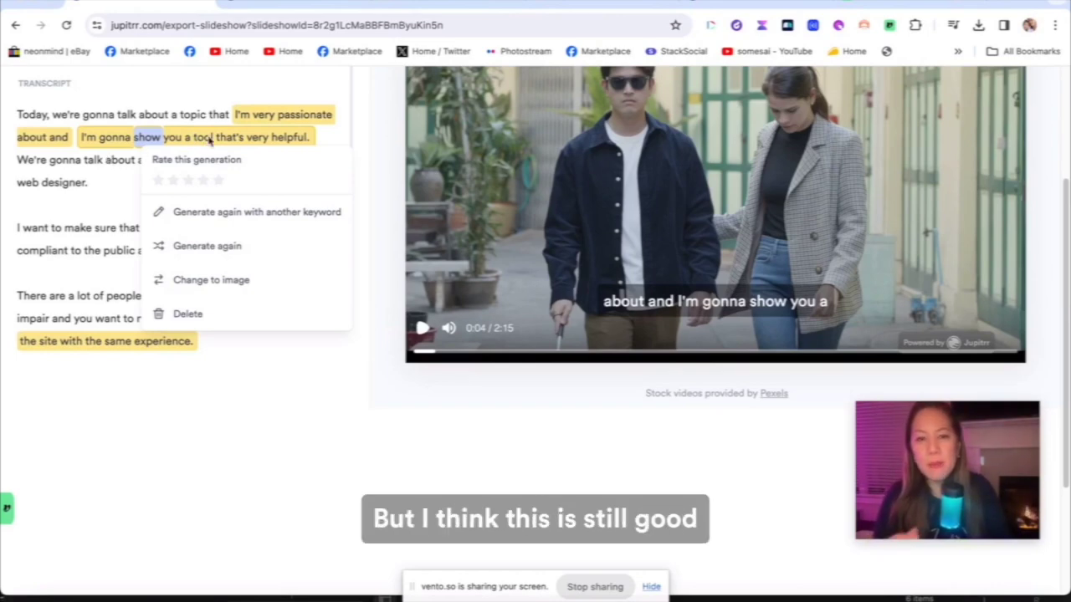
click(341, 114)
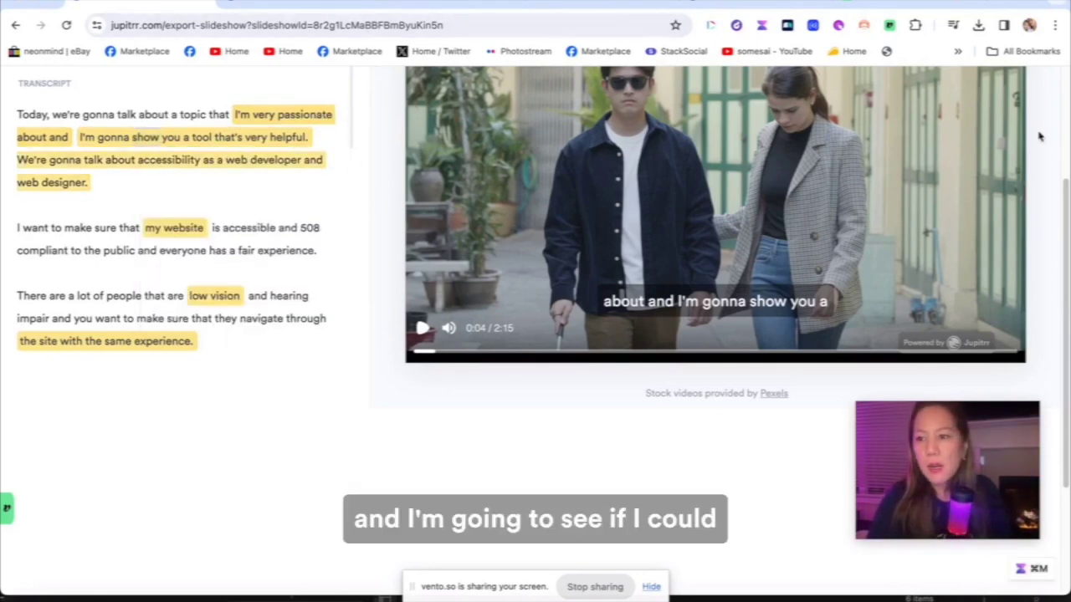
scroll(1040, 136, up, 3)
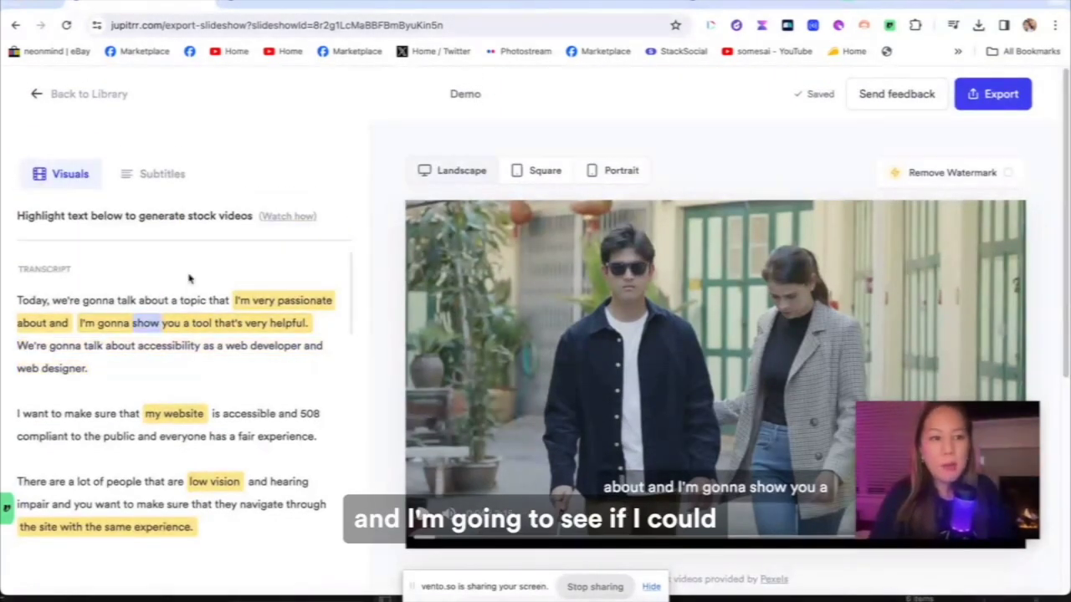
click(18, 299)
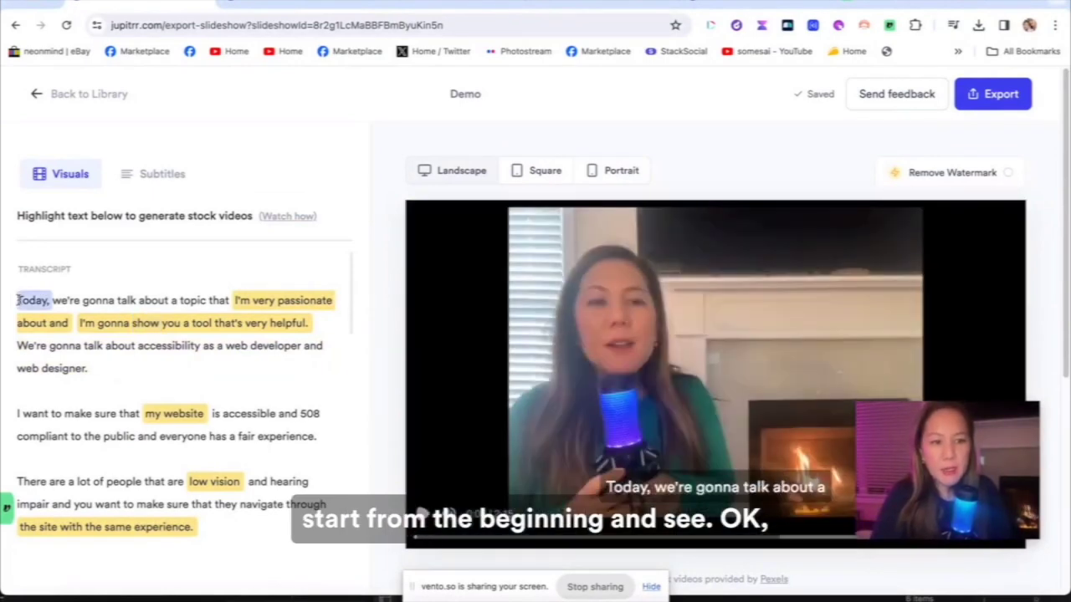
click(422, 514)
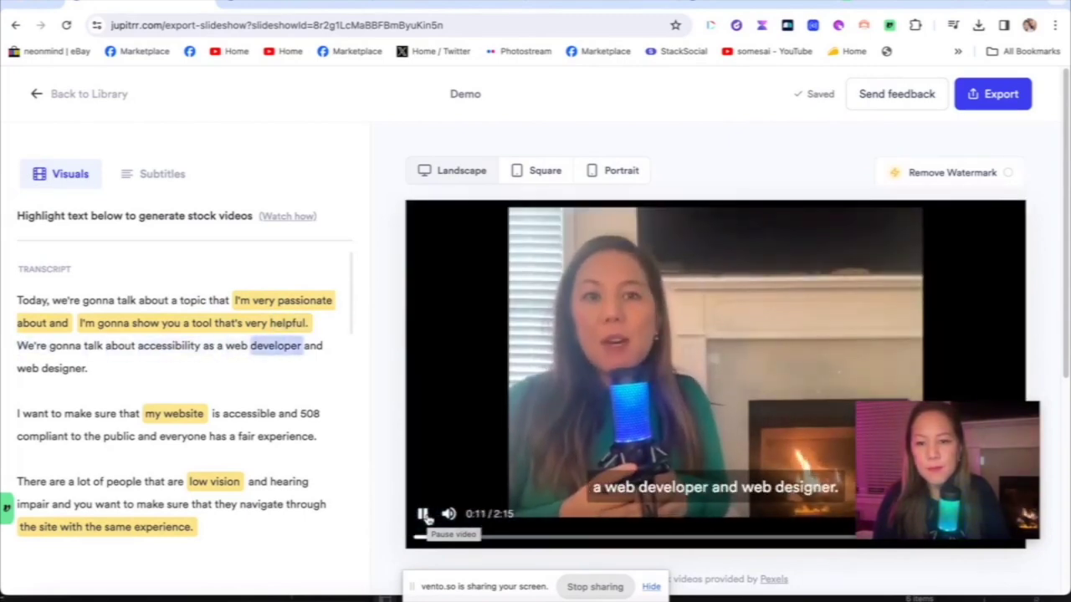
scroll(425, 517, down, 4)
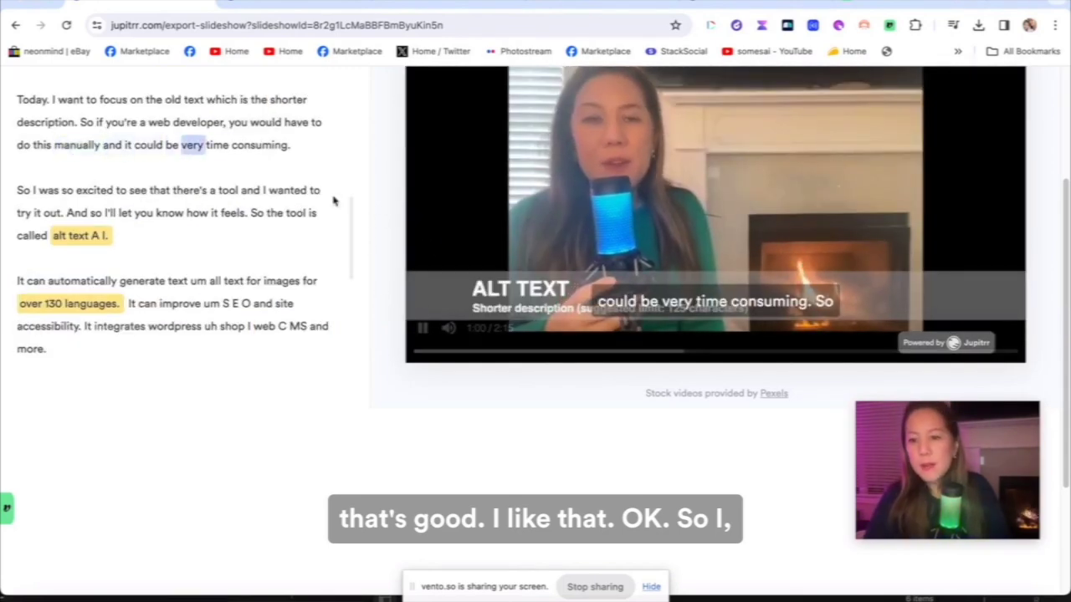
click(523, 223)
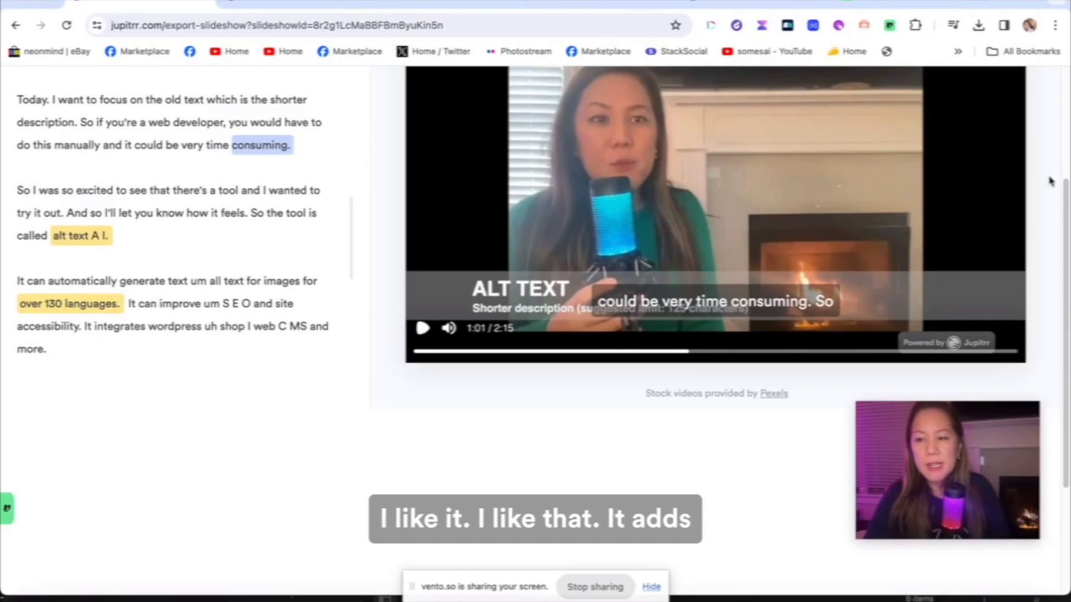
scroll(1065, 174, up, 3)
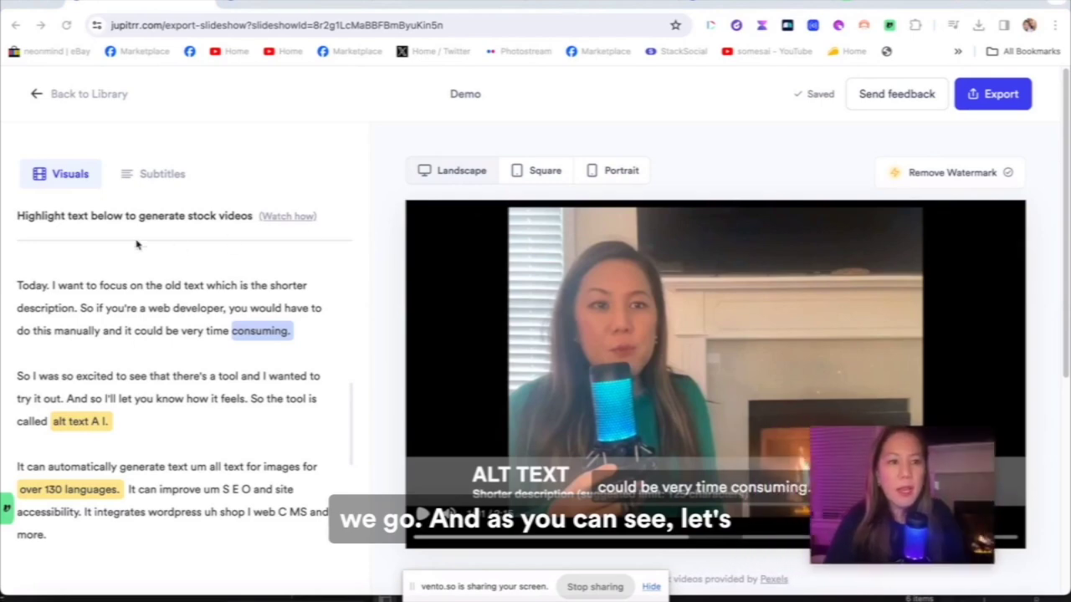
- Review the full subtitle text in the Subtitles tab, then export the Demo video
click(159, 178)
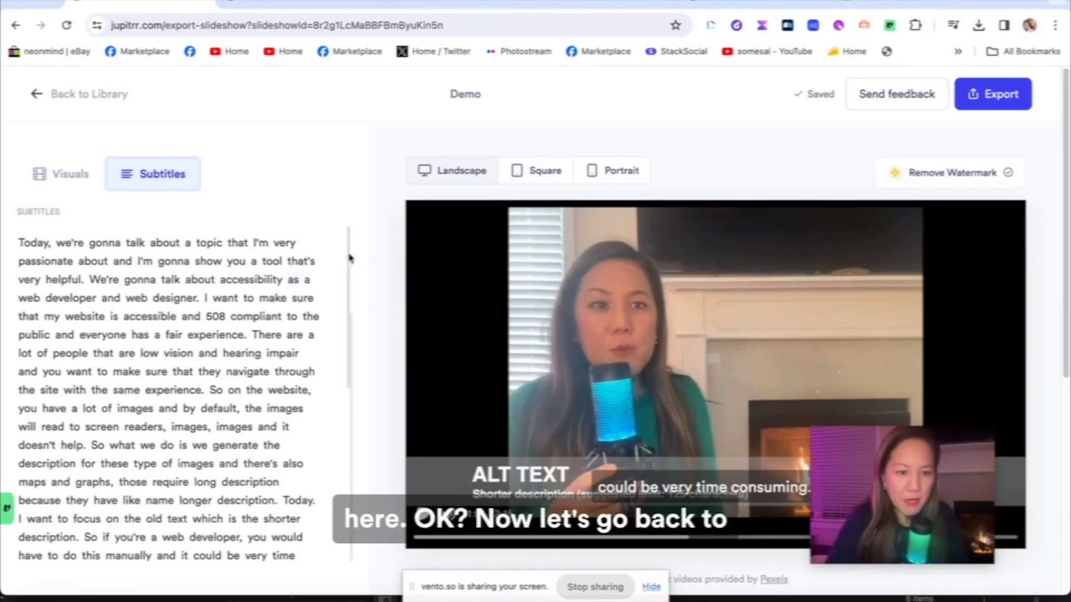
drag(350, 256, 329, 238)
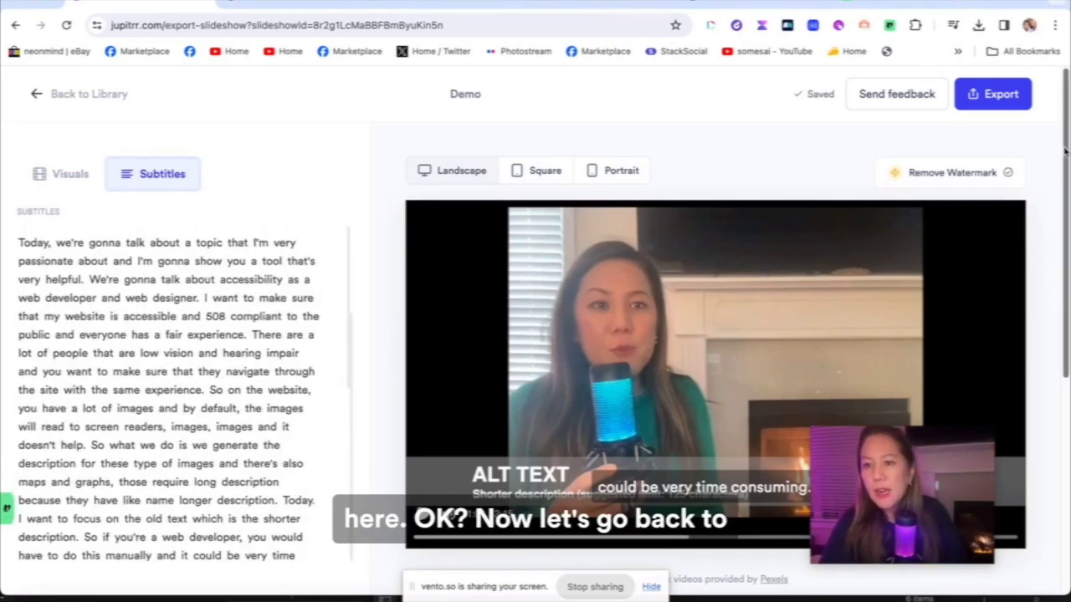
mouse_move(1065, 151)
mouse_down()
mouse_move(1066, 358)
mouse_move(1066, 150)
mouse_up()
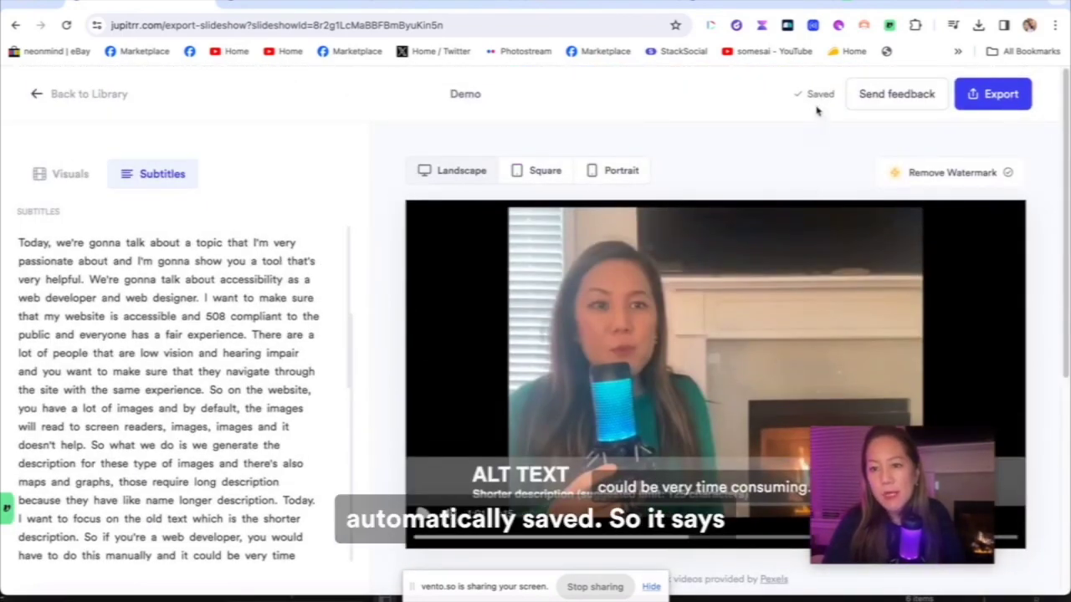
click(969, 99)
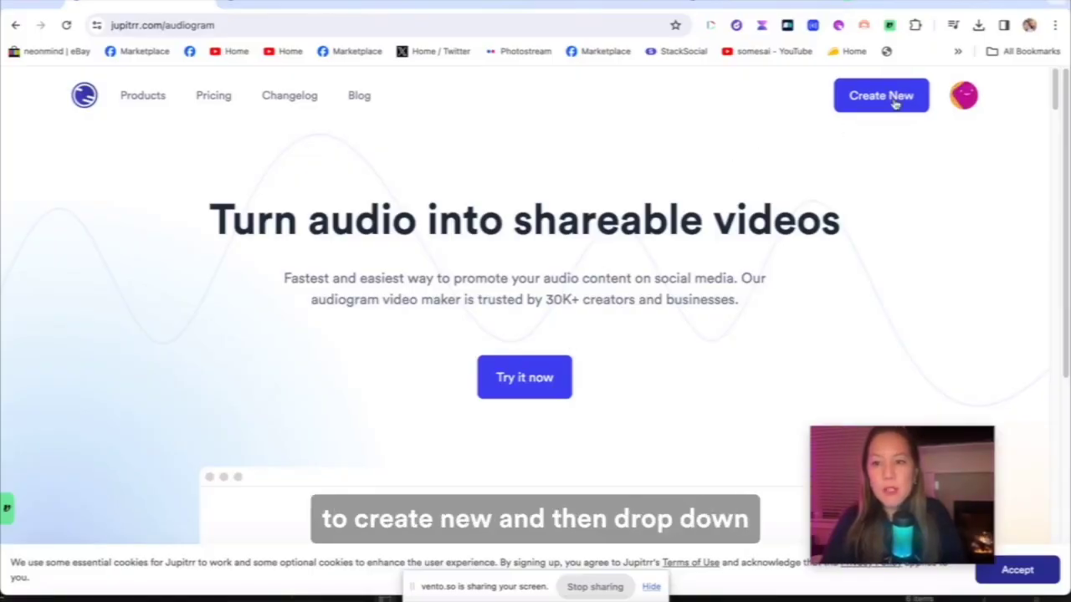
- Choose Audiogram from the Create New menu to reach the Upload & customize page
mouse_move(896, 100)
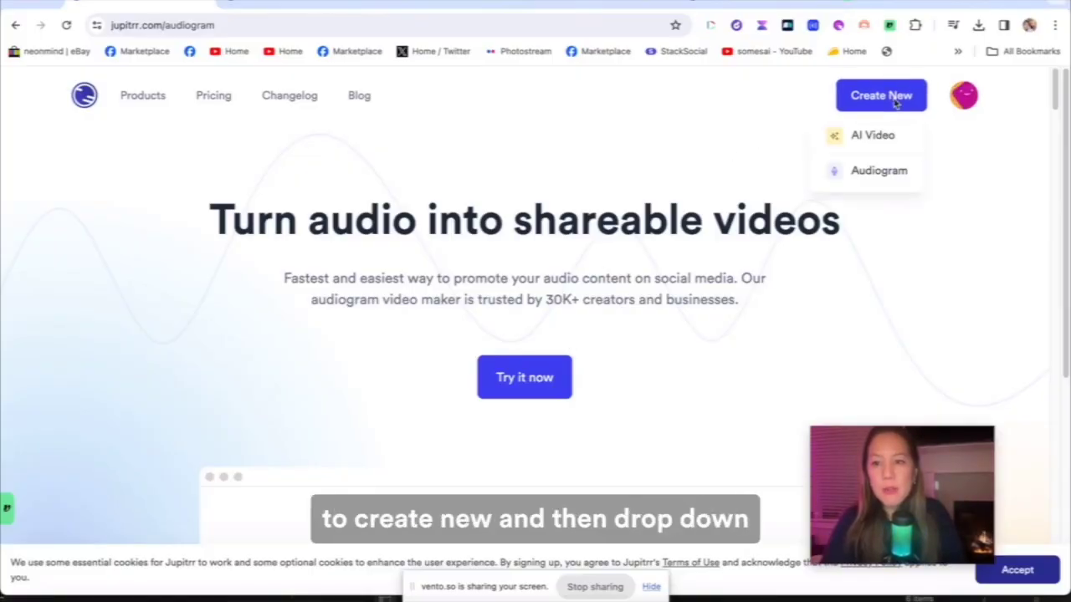
click(889, 172)
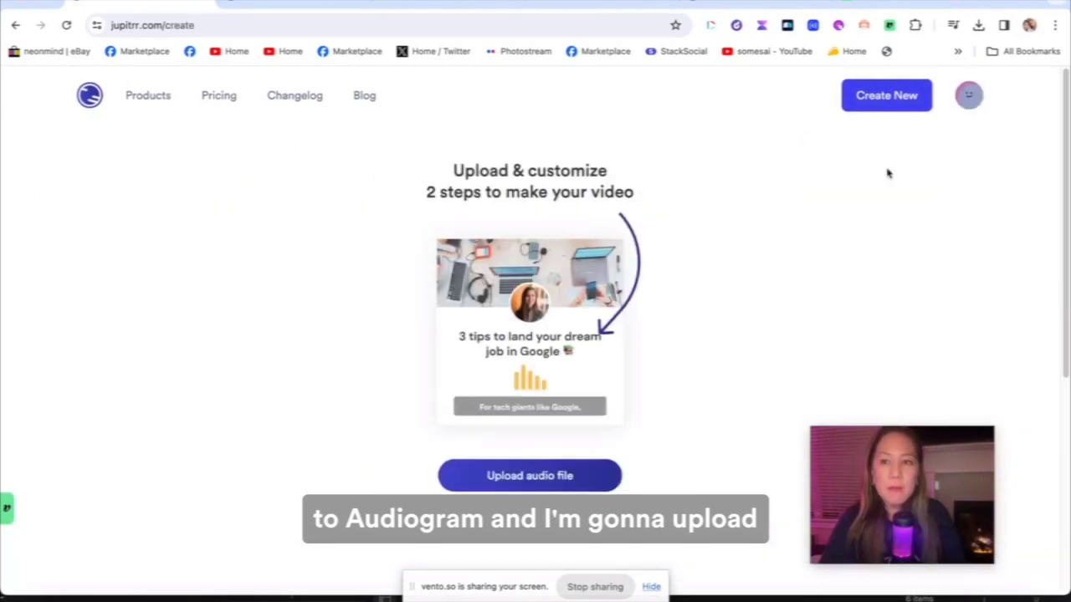
- Upload the audio recording and preview it in the orange template
click(529, 477)
click(954, 497)
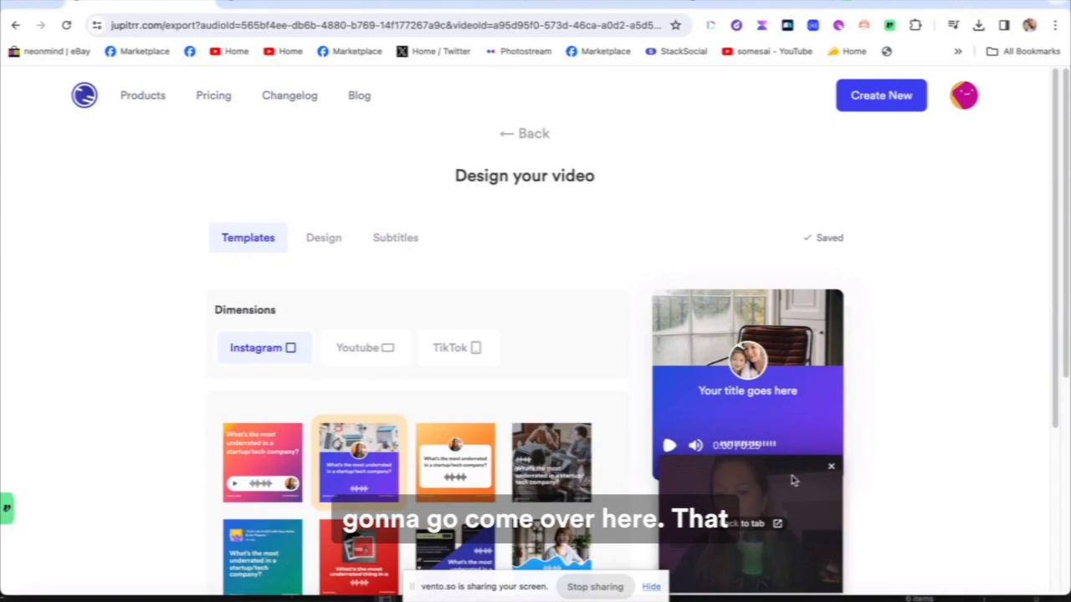
drag(789, 478, 958, 483)
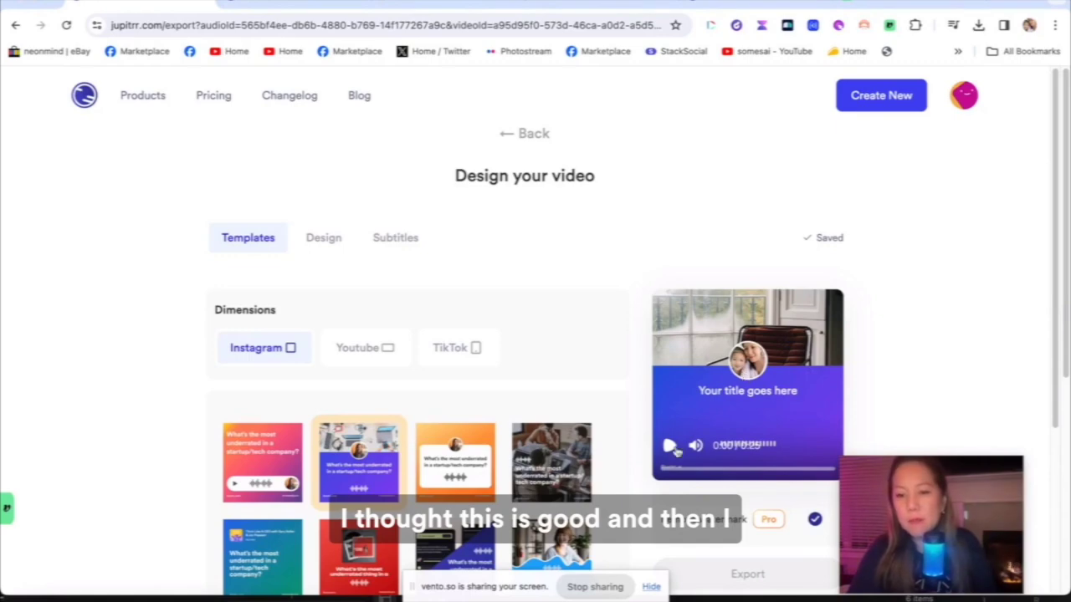
click(669, 445)
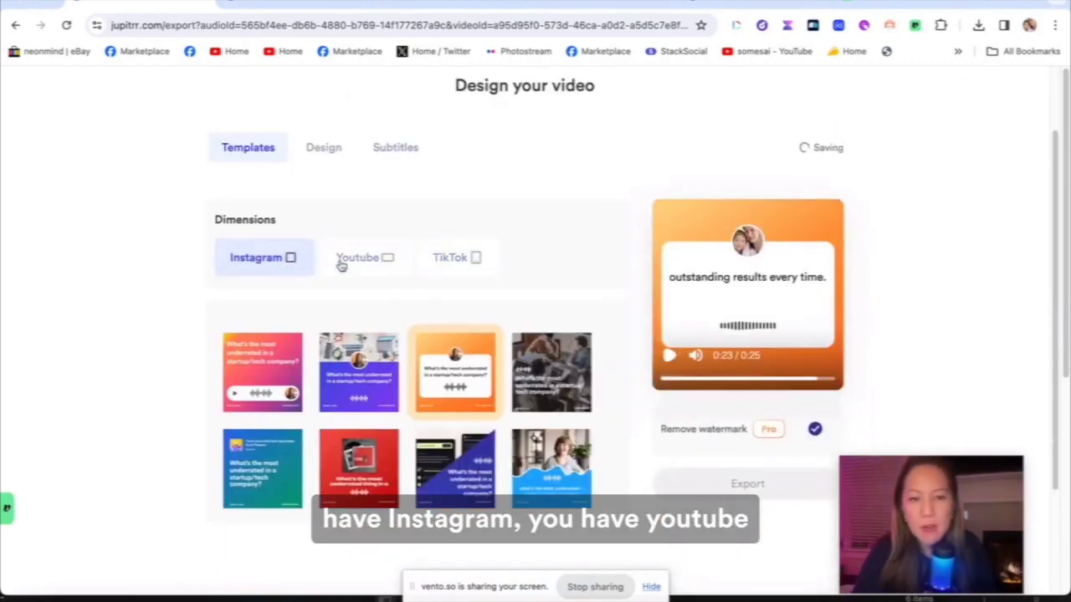
- Switch the video to TikTok portrait dimensions and bring up the Design settings
click(350, 262)
click(435, 259)
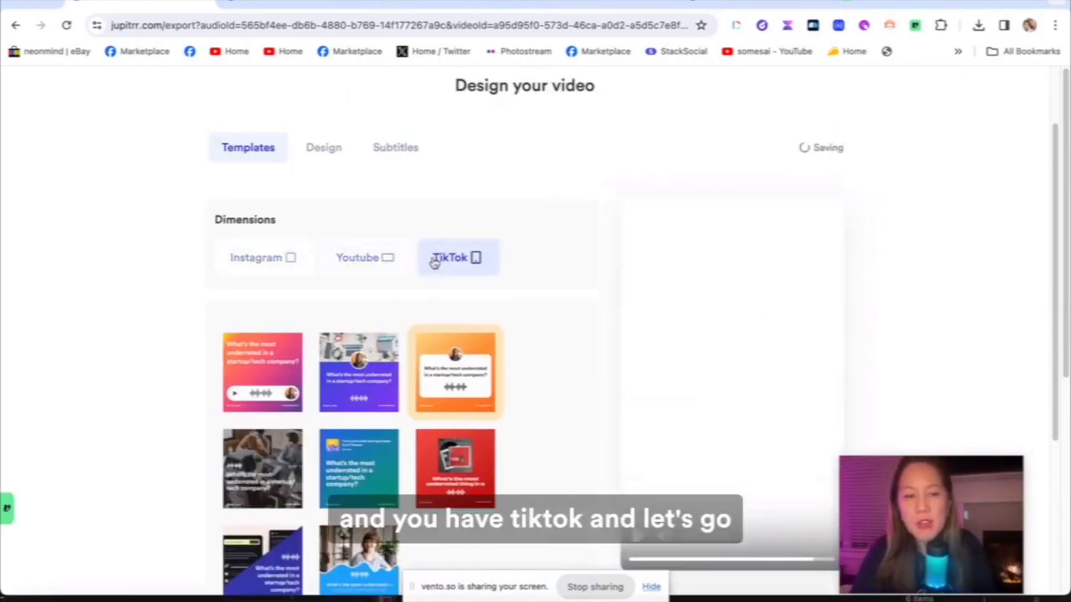
click(337, 150)
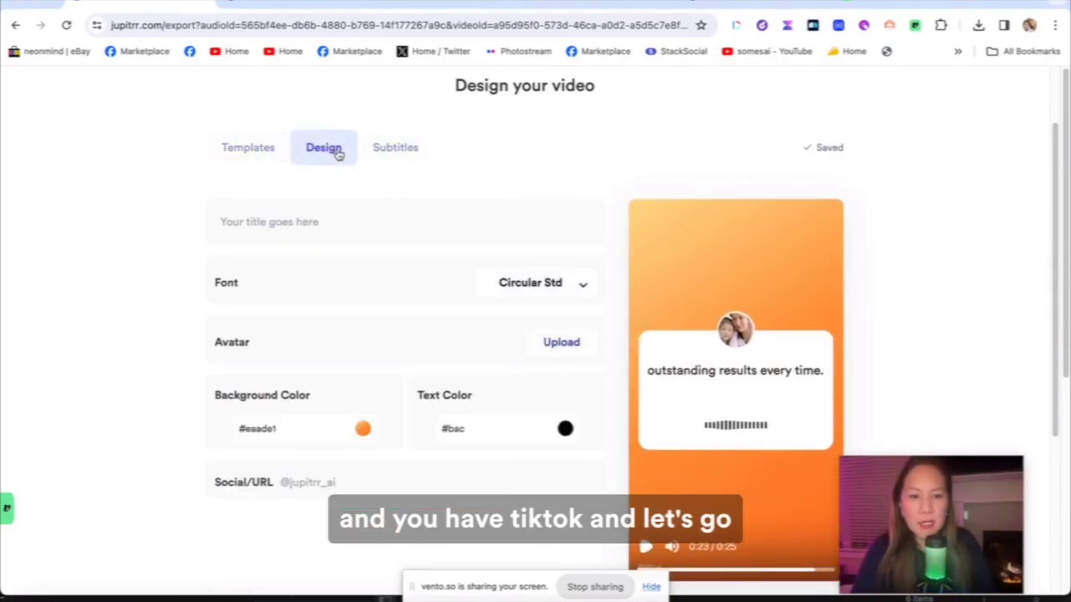
- Set the font to Playfair Display and the background to blue #0E82D1
click(532, 283)
click(536, 356)
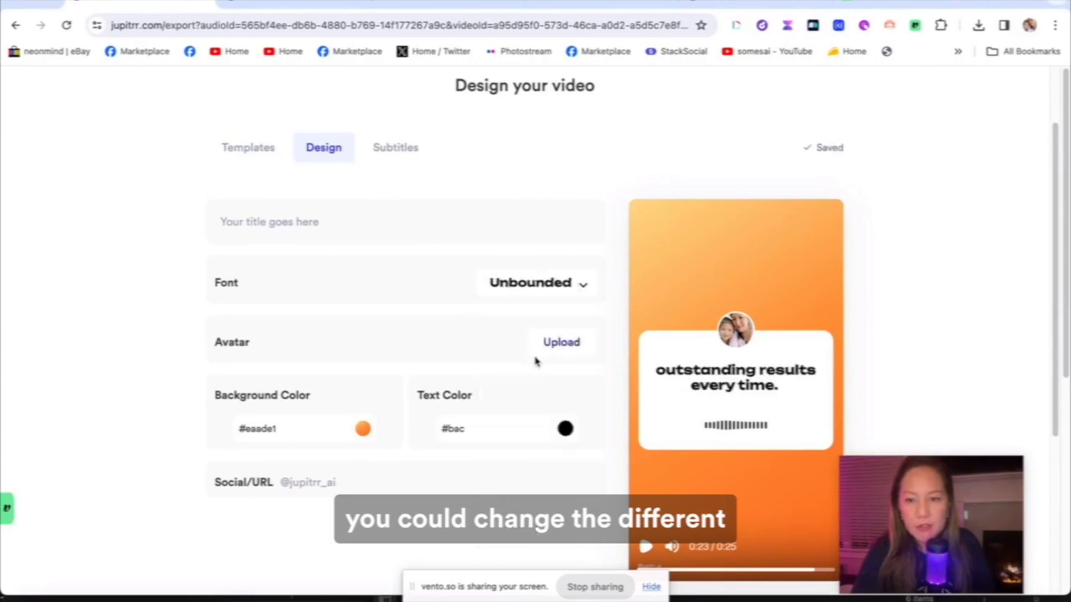
click(556, 288)
click(549, 429)
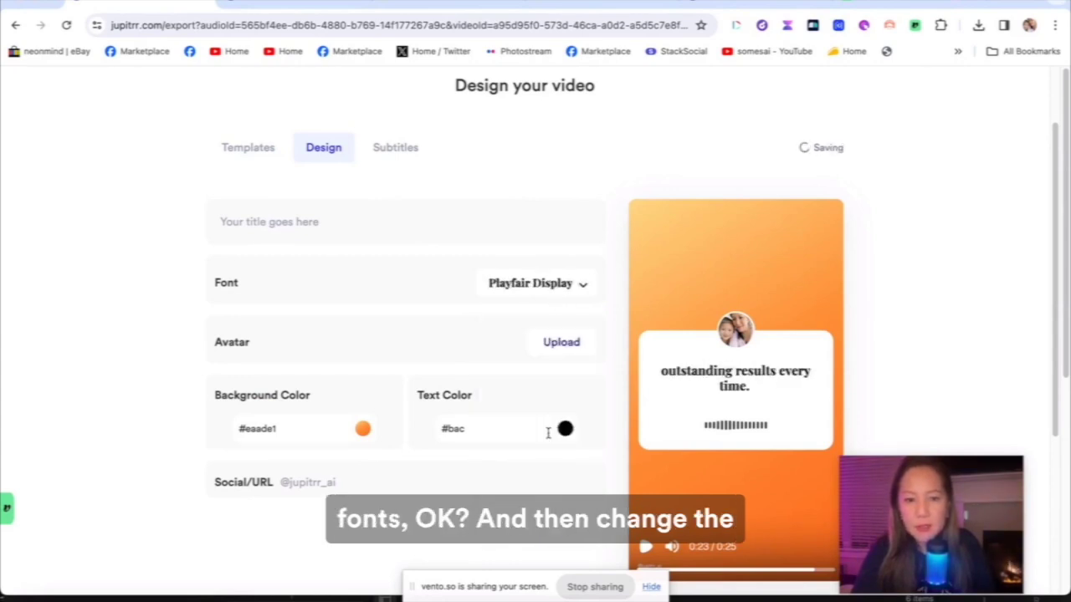
click(364, 431)
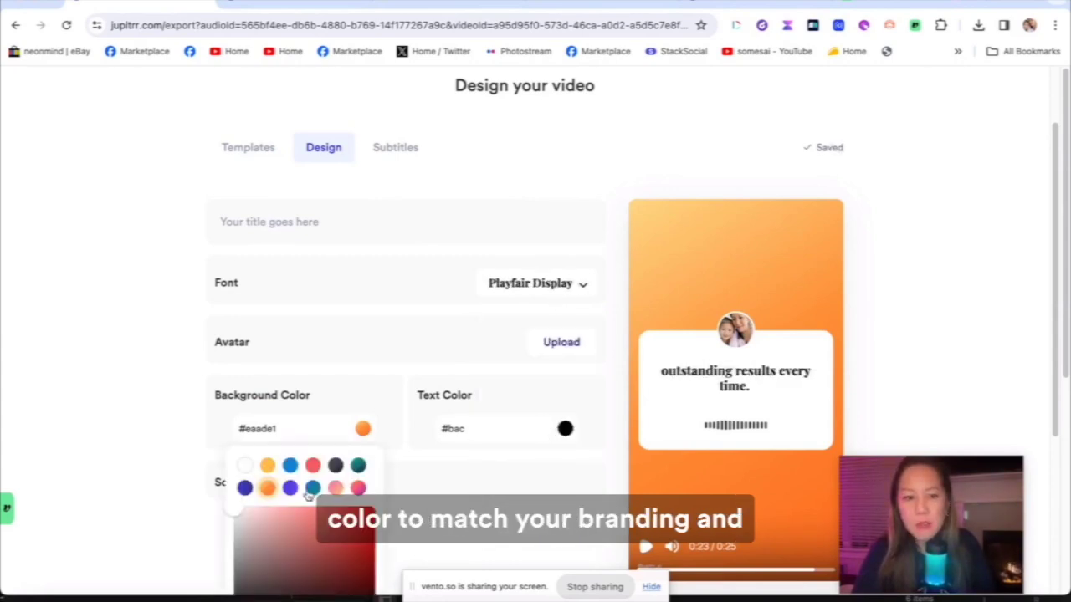
click(291, 465)
click(525, 436)
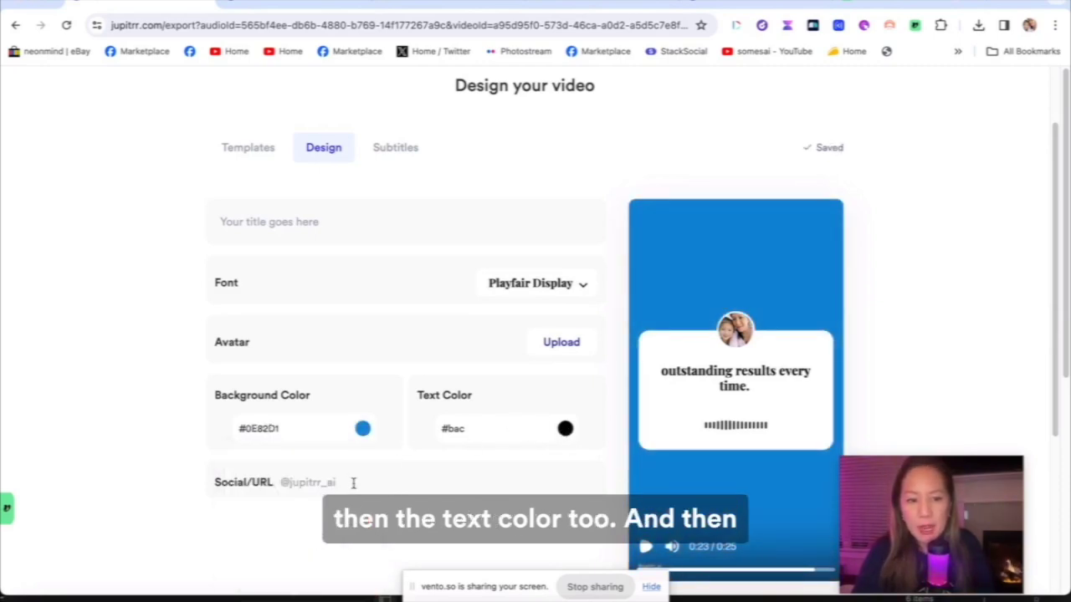
- Enter the social media handle and 'Somesai' as the video title
click(353, 483)
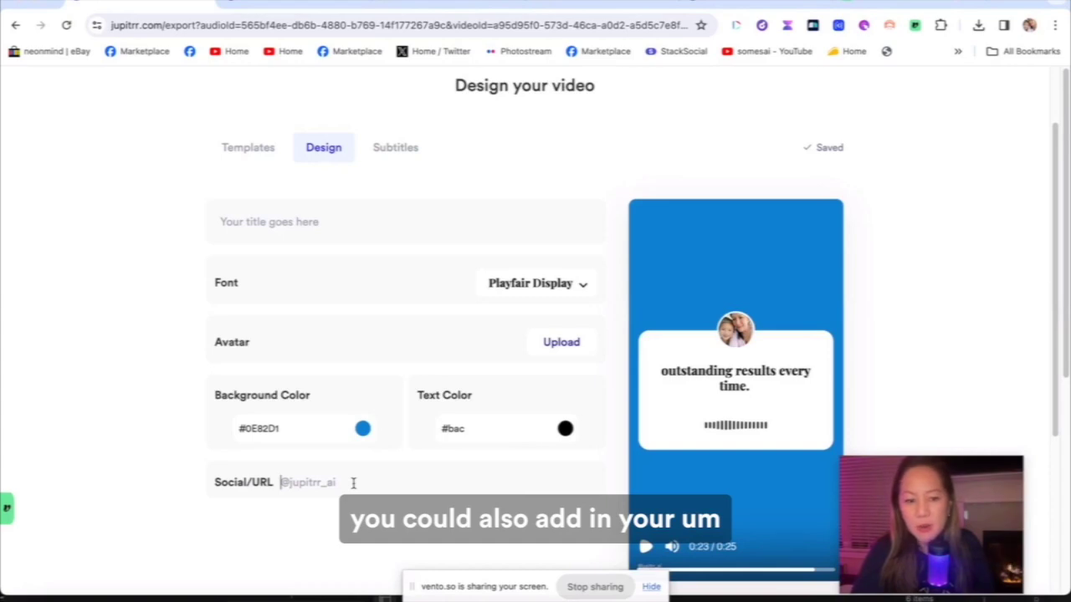
text(@)
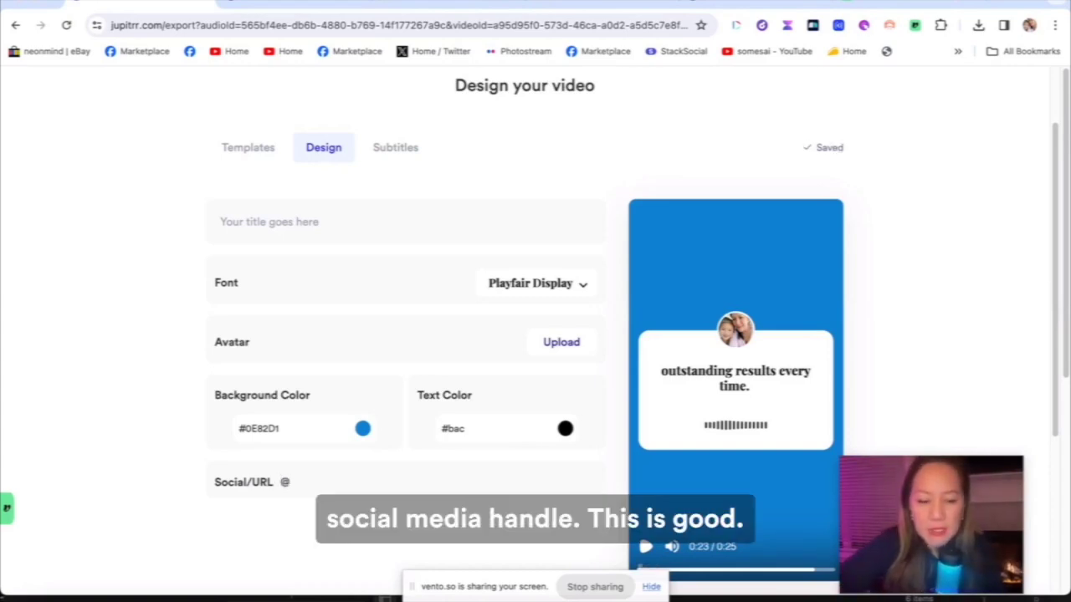
text(som)
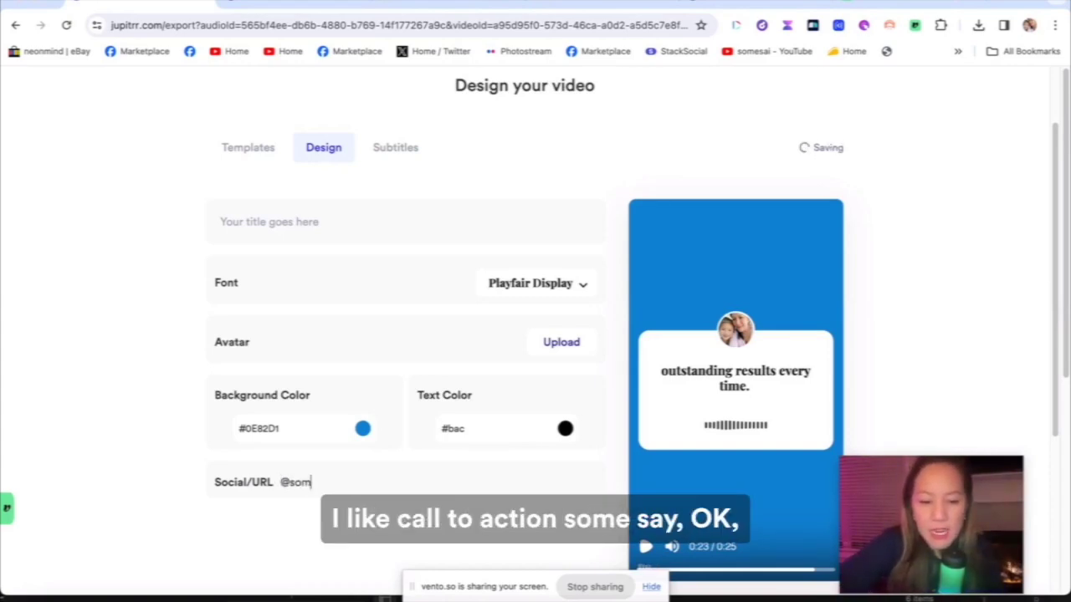
text(e)
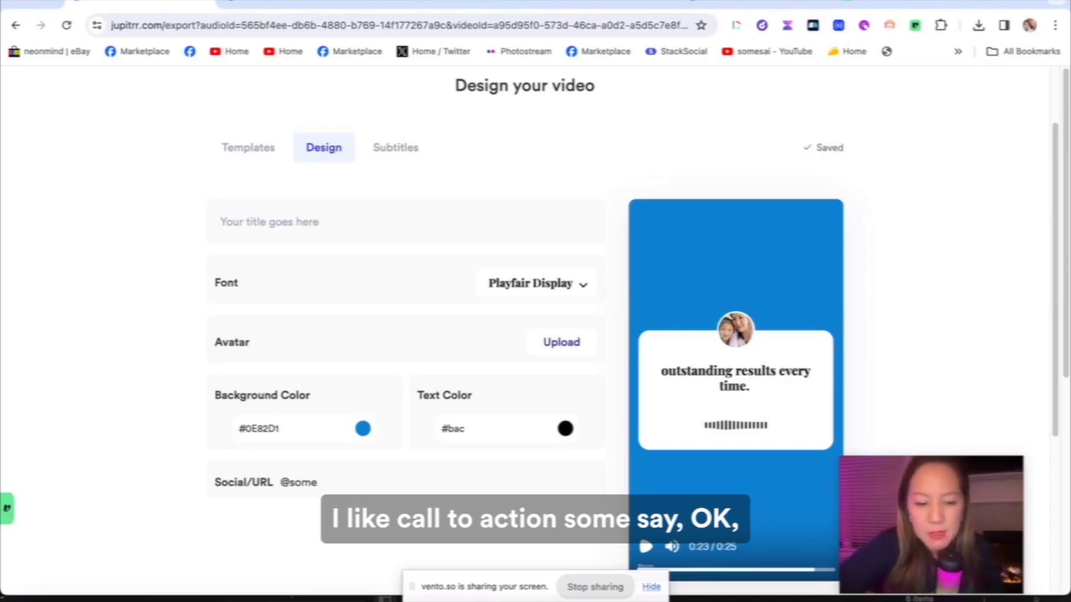
text(sai.p)
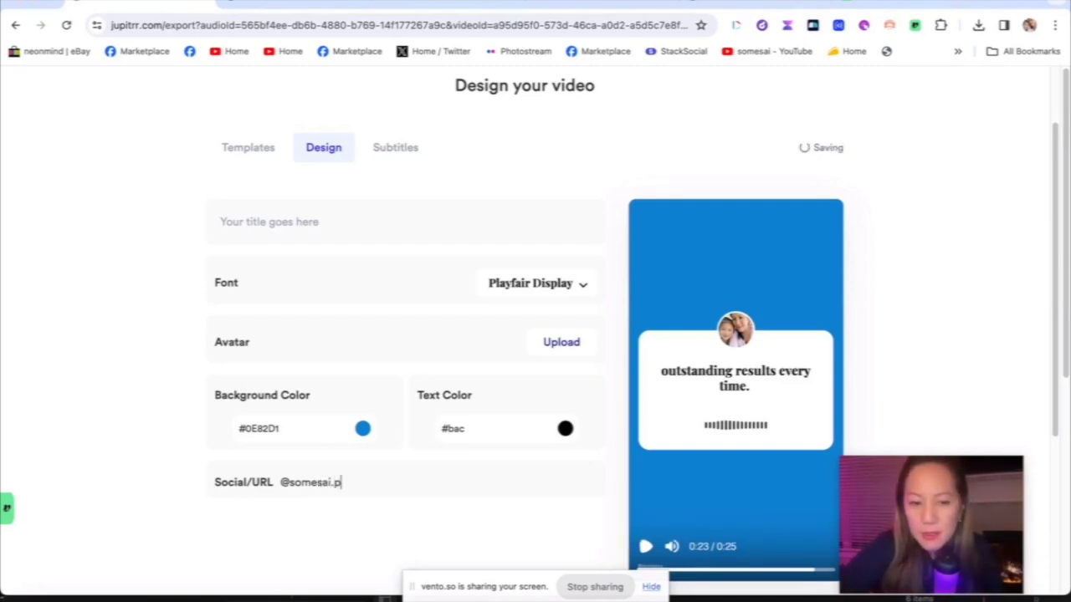
text(ics)
click(354, 223)
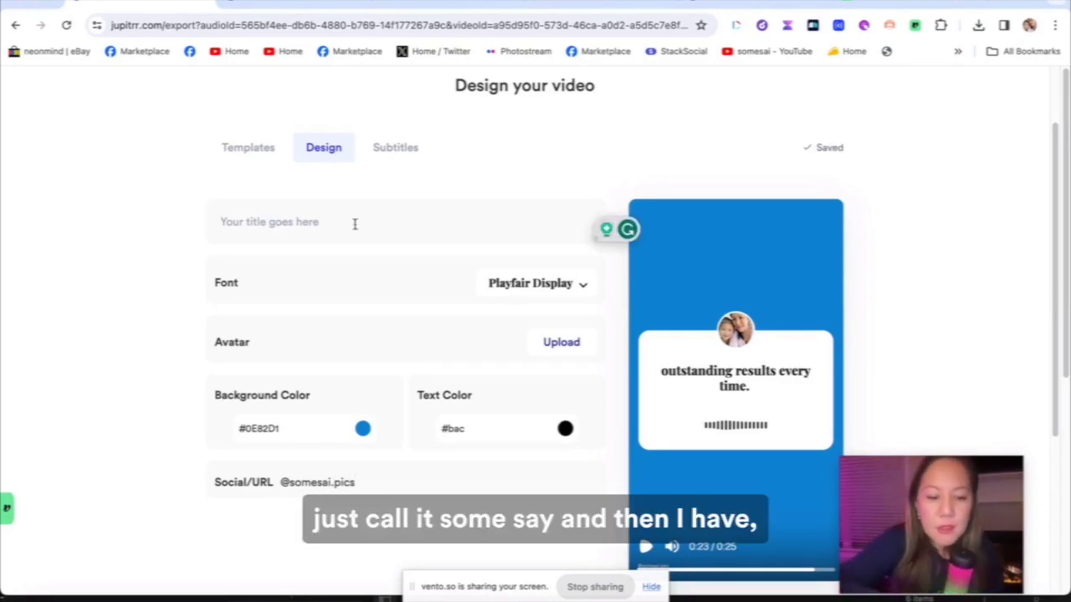
text(Somesai)
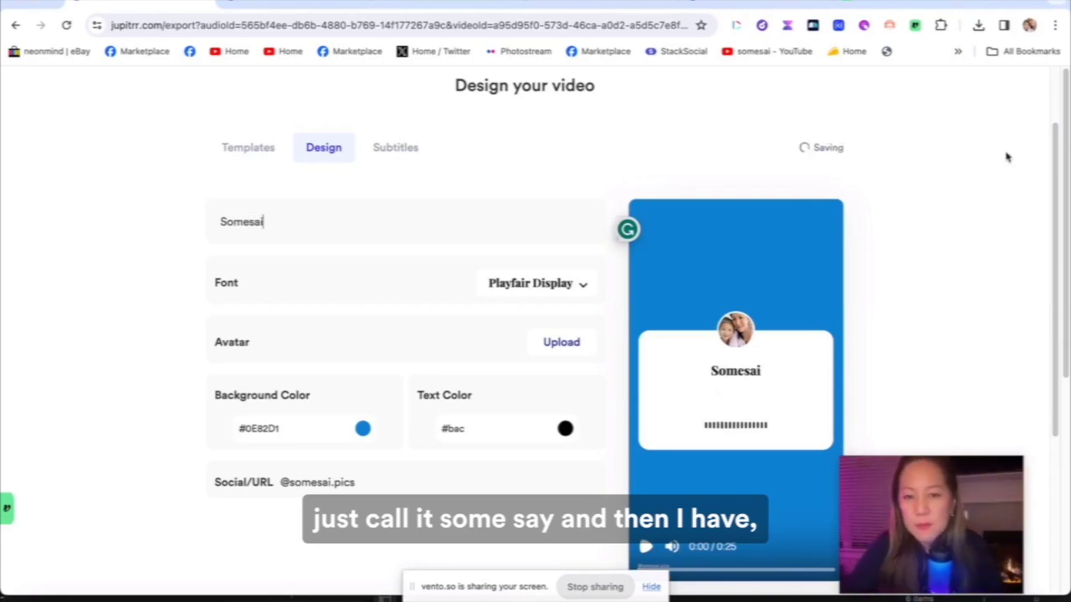
scroll(729, 280, down, 2)
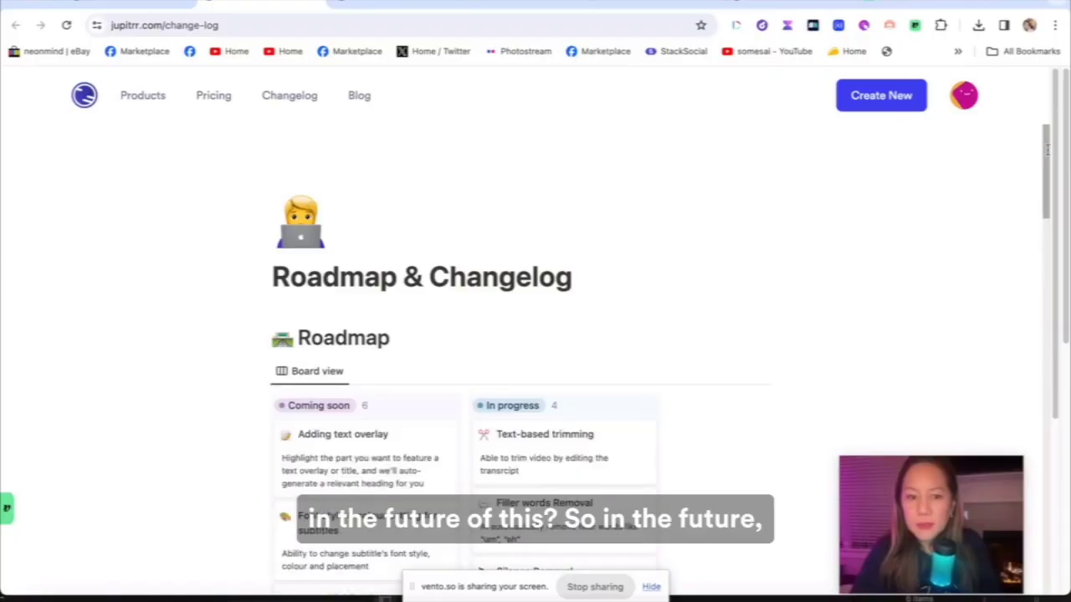
- Scroll through the Roadmap board to review upcoming and in-progress features
drag(1047, 149, 1052, 191)
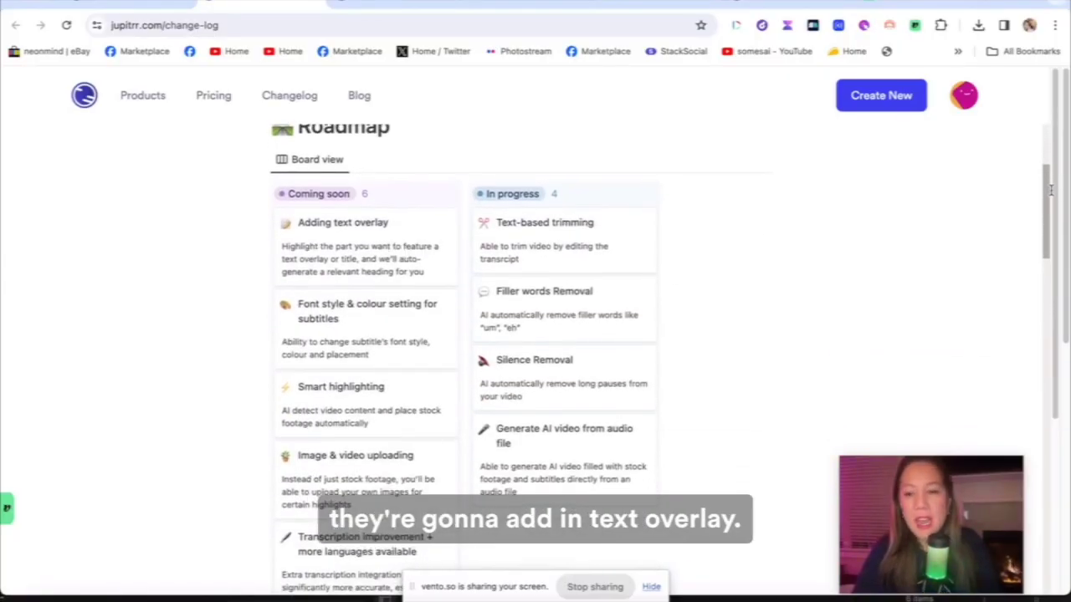
scroll(576, 217, up, 1)
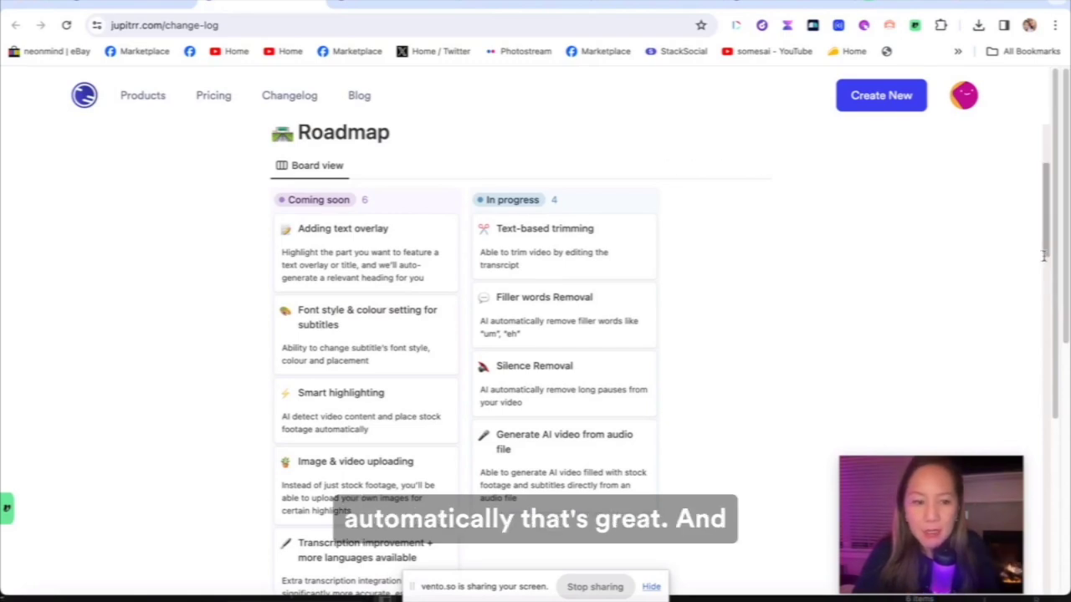
drag(1044, 256, 1047, 291)
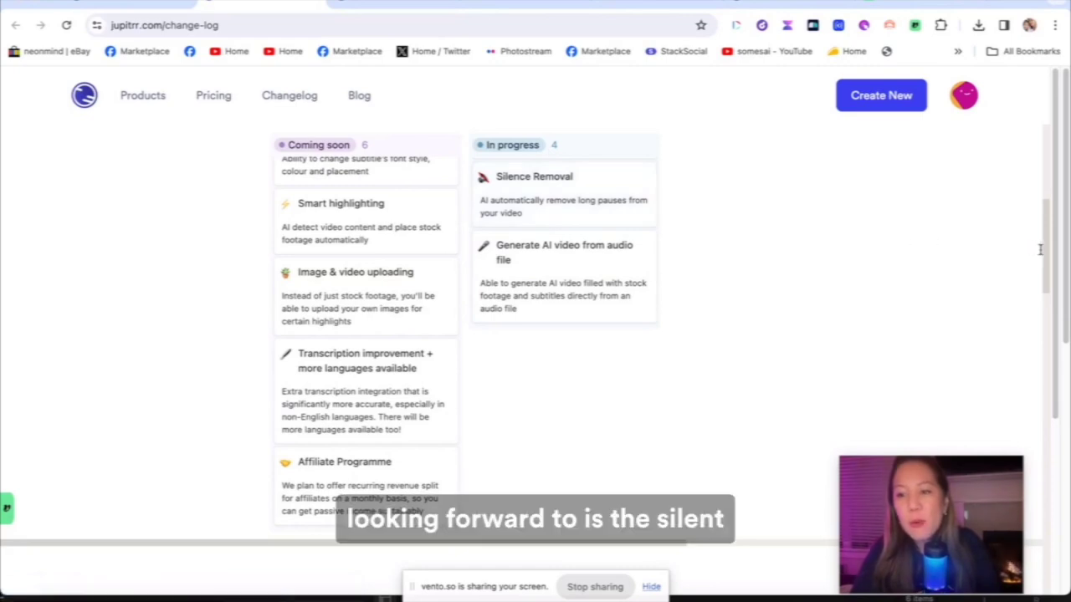
drag(1041, 250, 1035, 223)
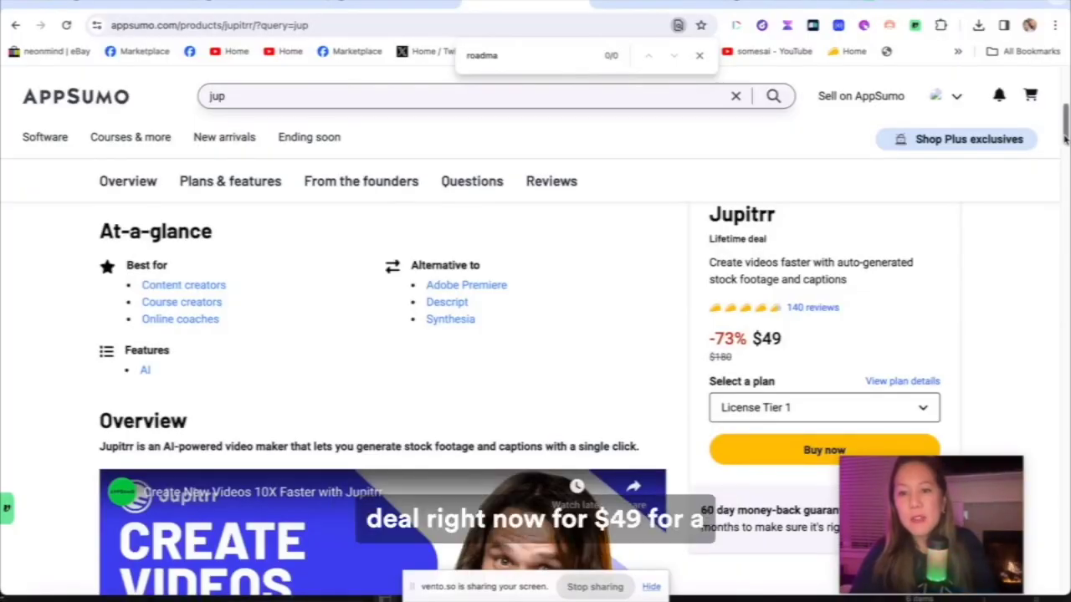
- Jump to the Jupitrr deal's plans and features and scroll to the three License Tier prices
scroll(1066, 123, down, 5)
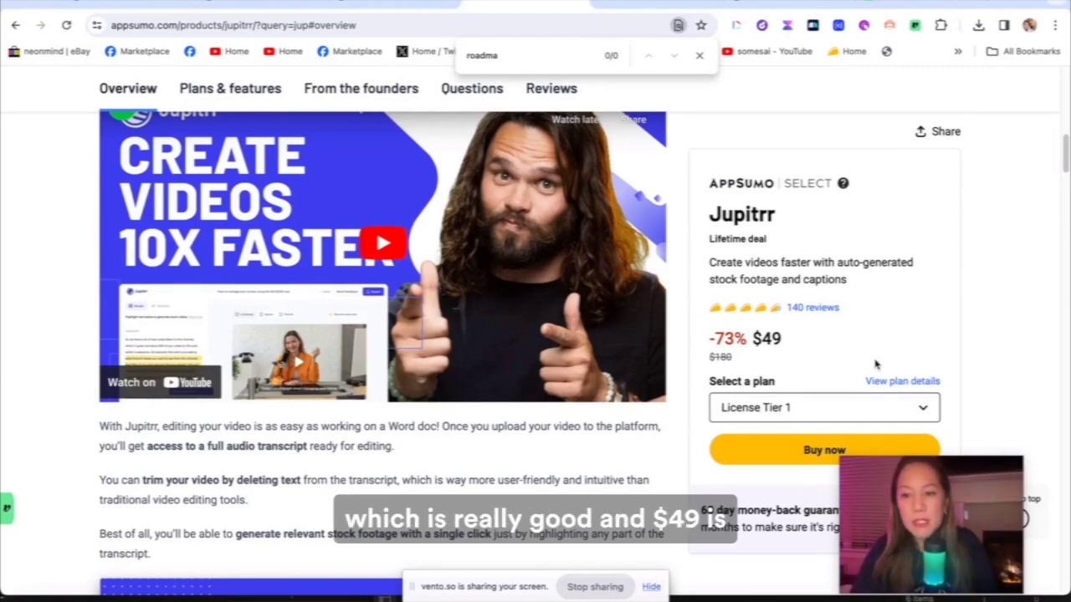
scroll(894, 386, down, 1)
click(892, 383)
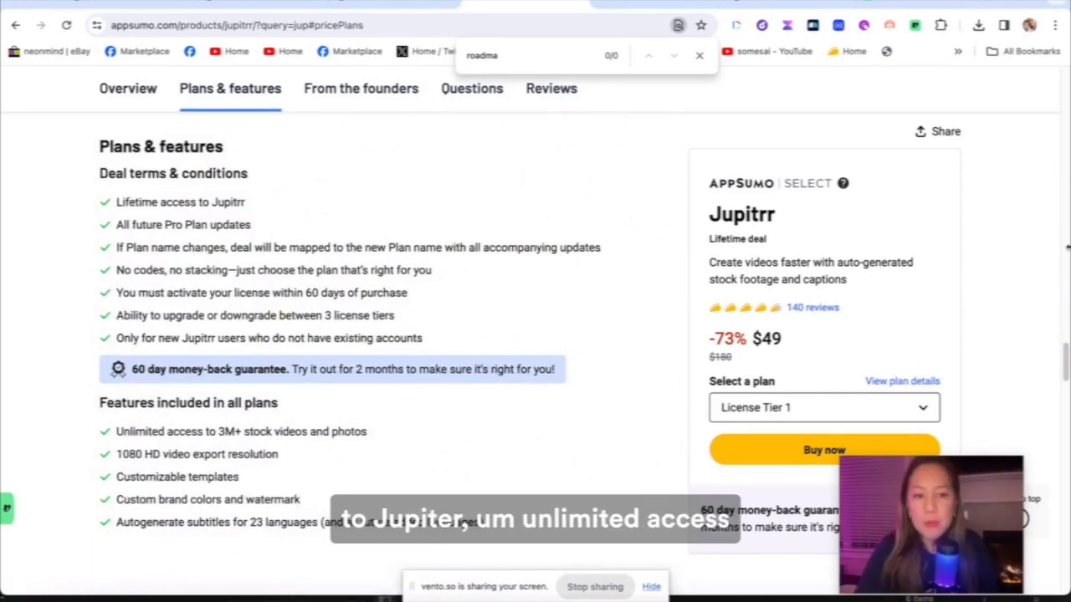
drag(1065, 360, 1067, 384)
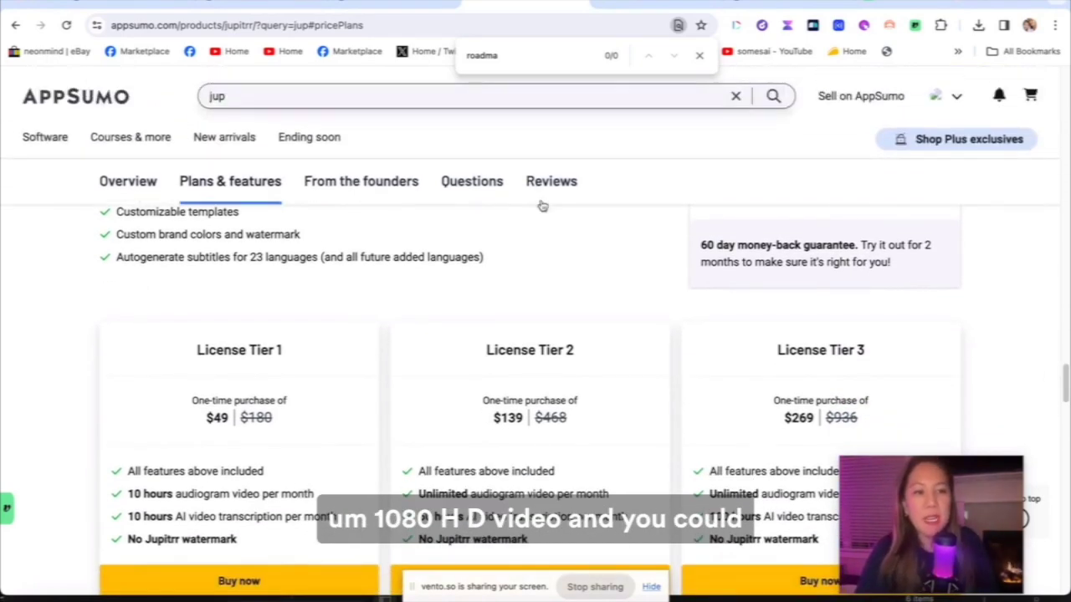
scroll(1065, 387, up, 1)
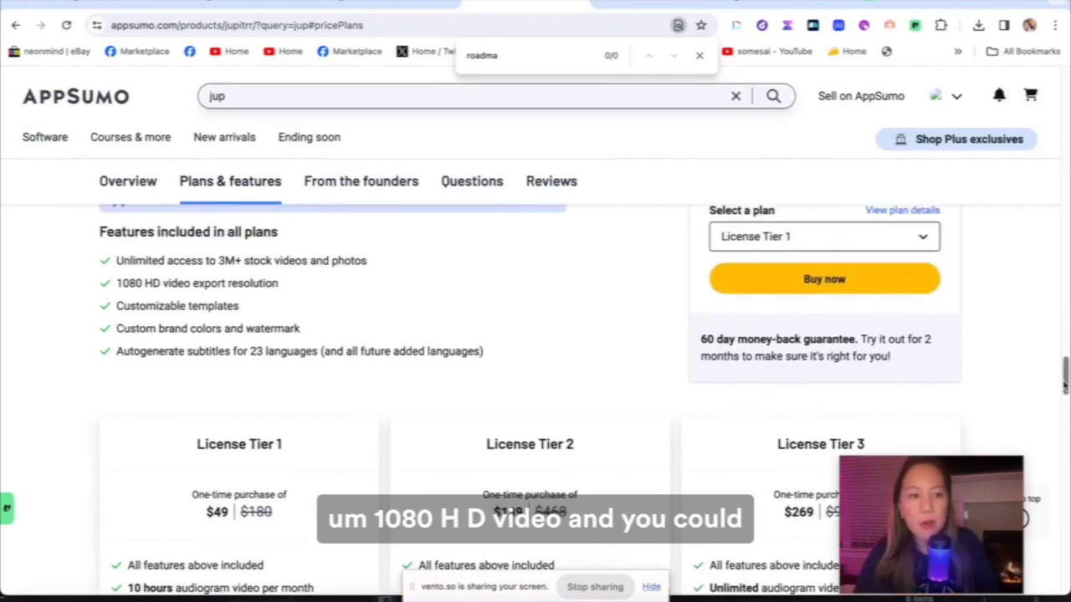
drag(1065, 386, 1066, 394)
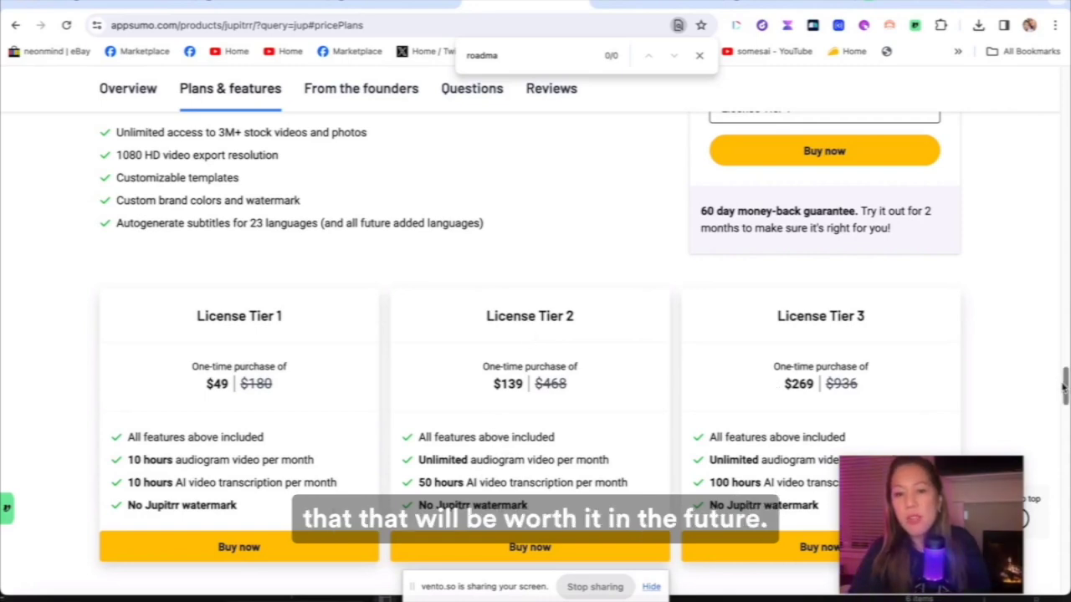
drag(1065, 387, 1065, 395)
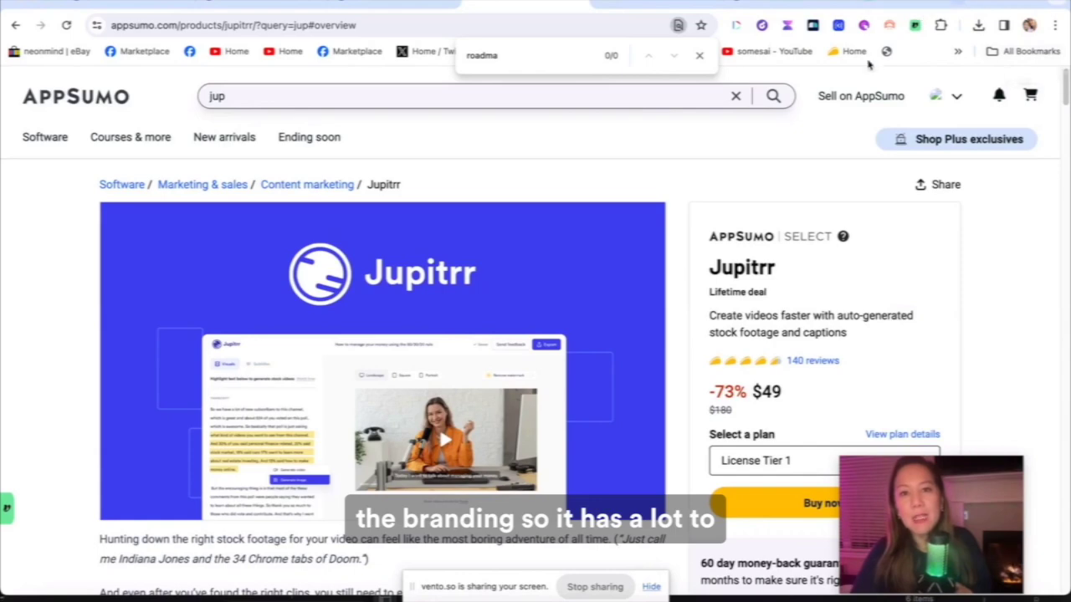
- Bring the Jupitrr overview back to the top, showing License Tier 1 at $49 lifetime
click(502, 54)
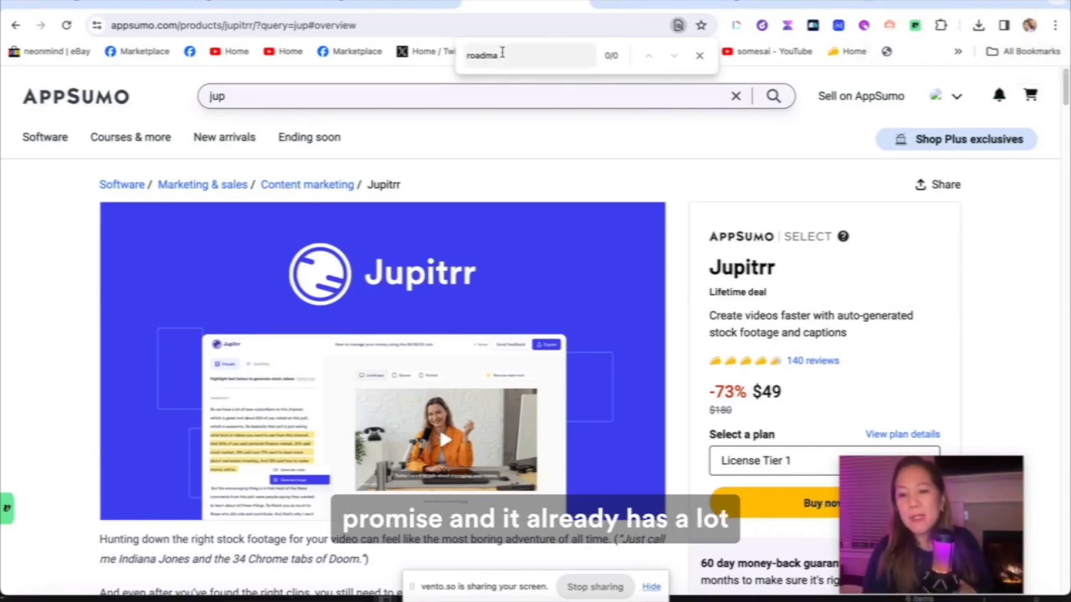